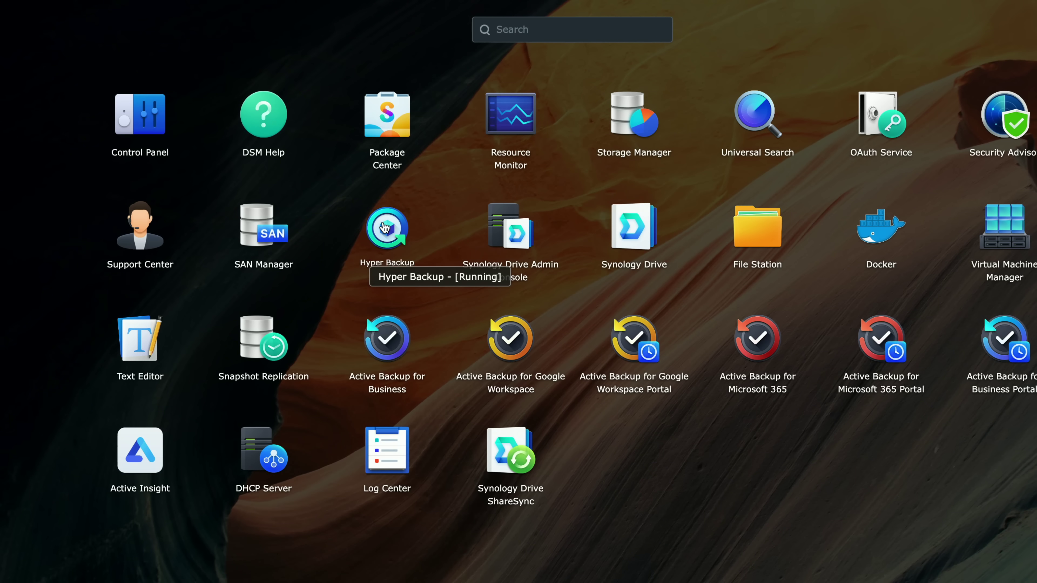
- Launch Hyper Backup from the DSM Main Menu
left_click(380, 234)
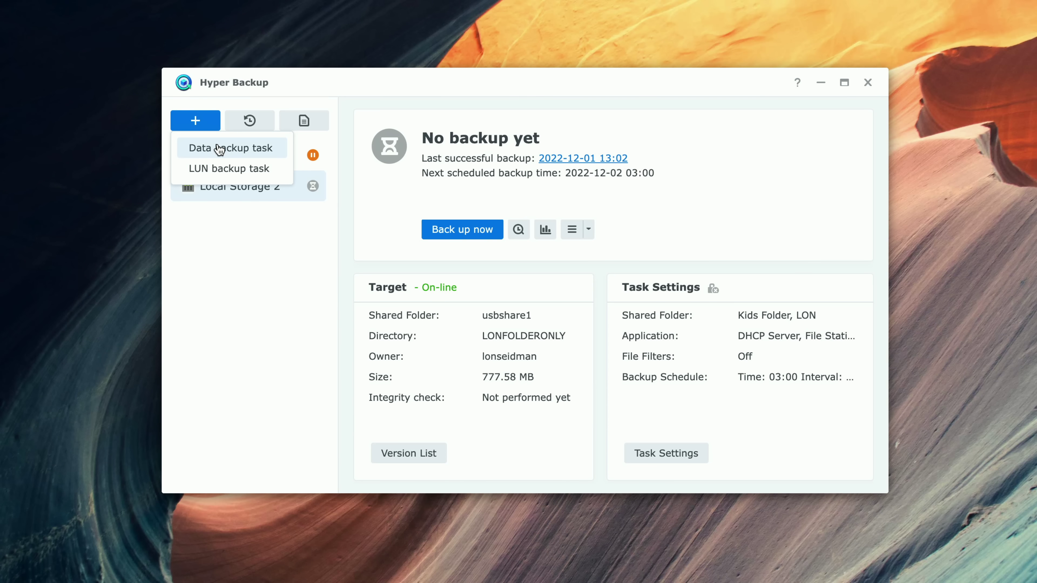
- Start a new data backup task with Synology C2 Storage as the destination
left_click(219, 148)
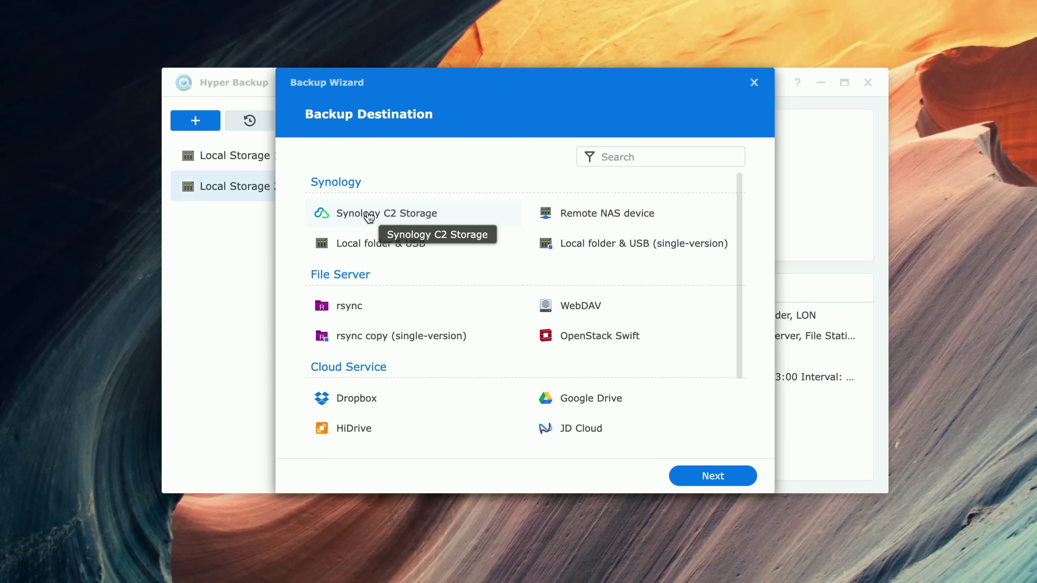
left_click(369, 217)
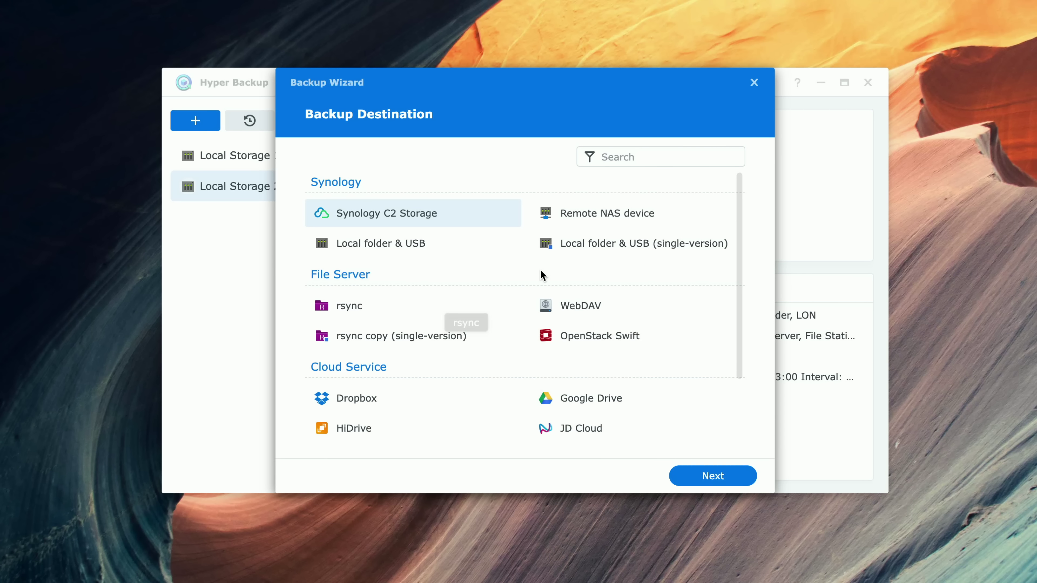
scroll(542, 275, "down", 3)
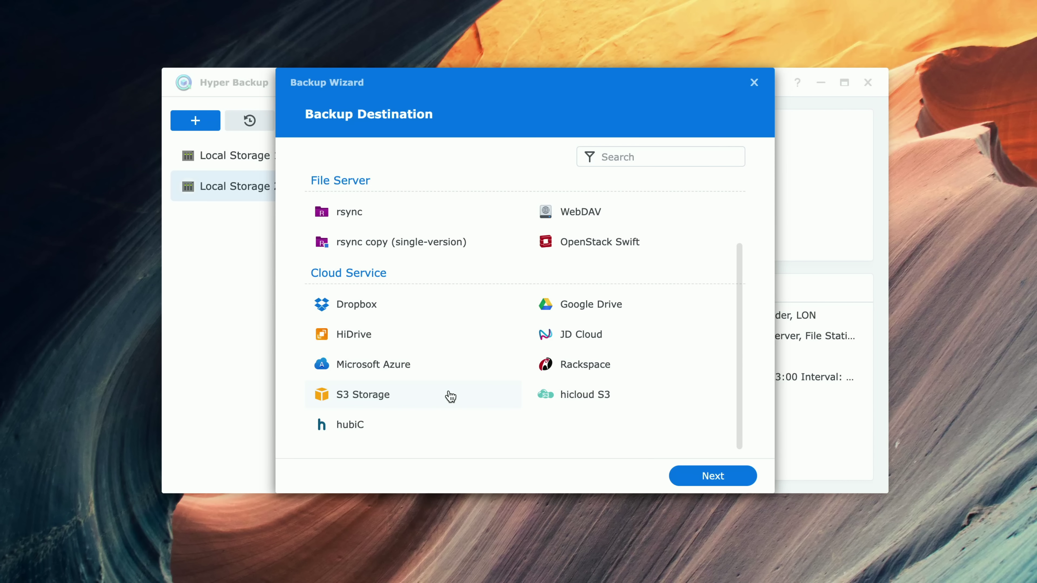
scroll(450, 396, "up", 3)
scroll(451, 396, "down", 3)
scroll(450, 396, "up", 1)
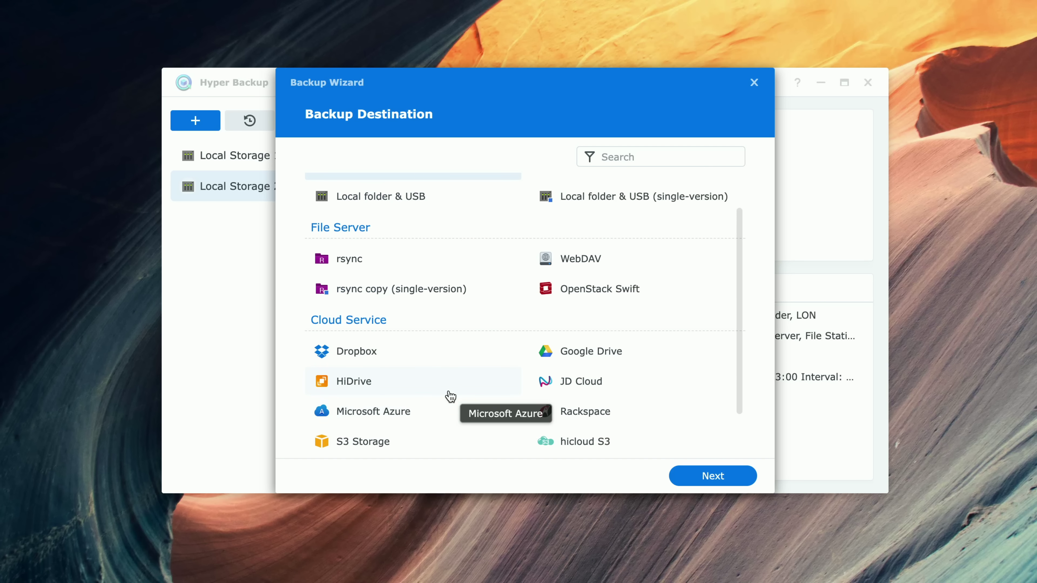
scroll(451, 397, "down", 1)
scroll(447, 357, "up", 3)
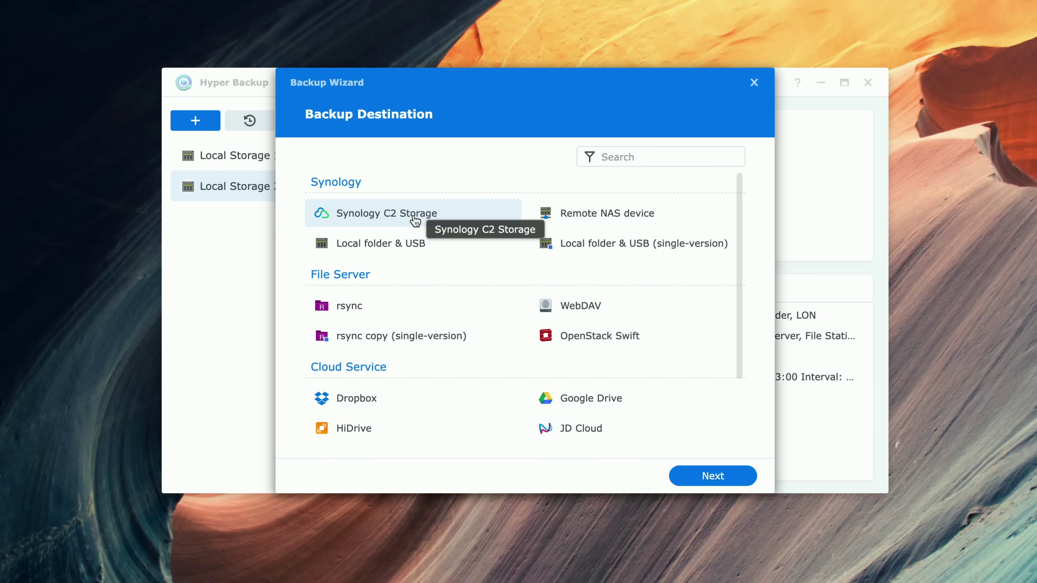
- Sign in to C2 Storage and allow Hyper Backup to back up data there
left_click(701, 485)
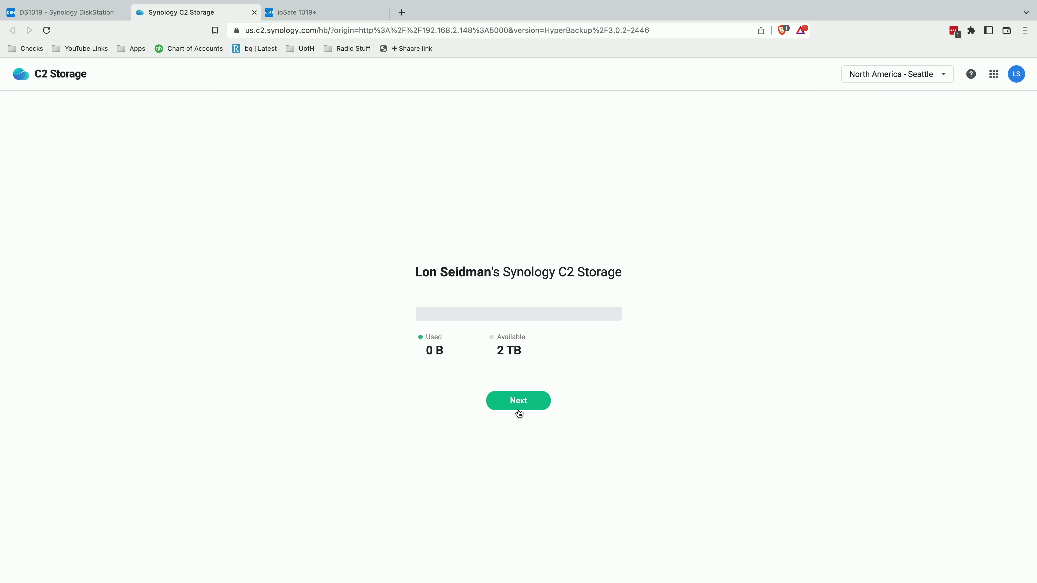
left_click(518, 405)
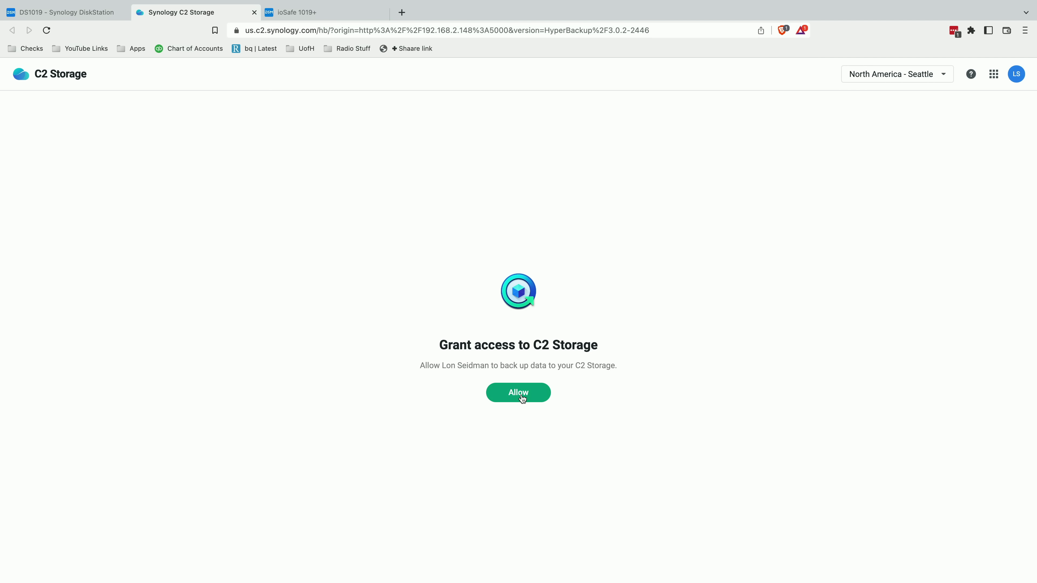
left_click(521, 395)
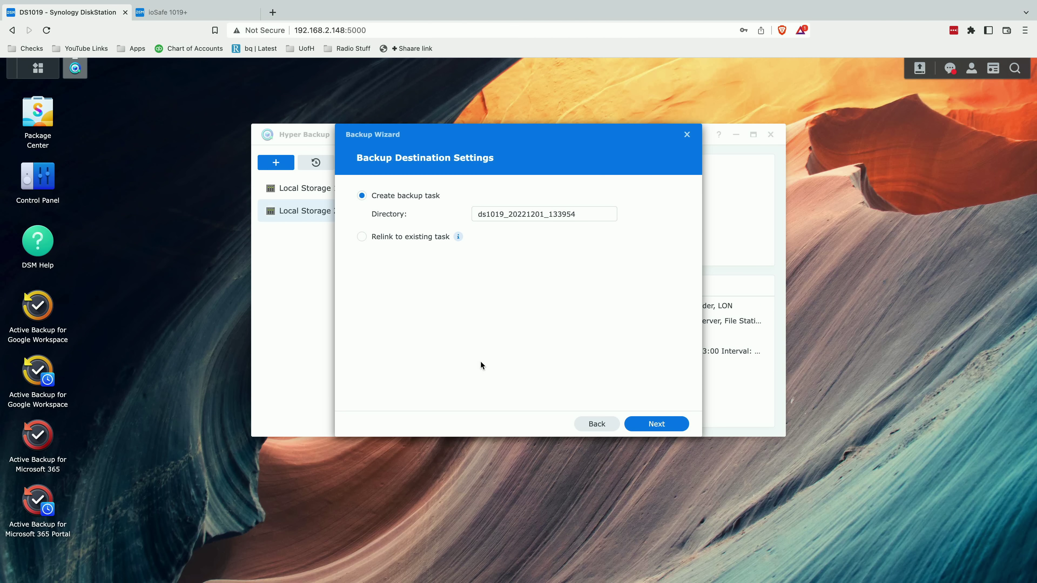
- Replace the default backup directory name with OfficeBackup
double_click(522, 216)
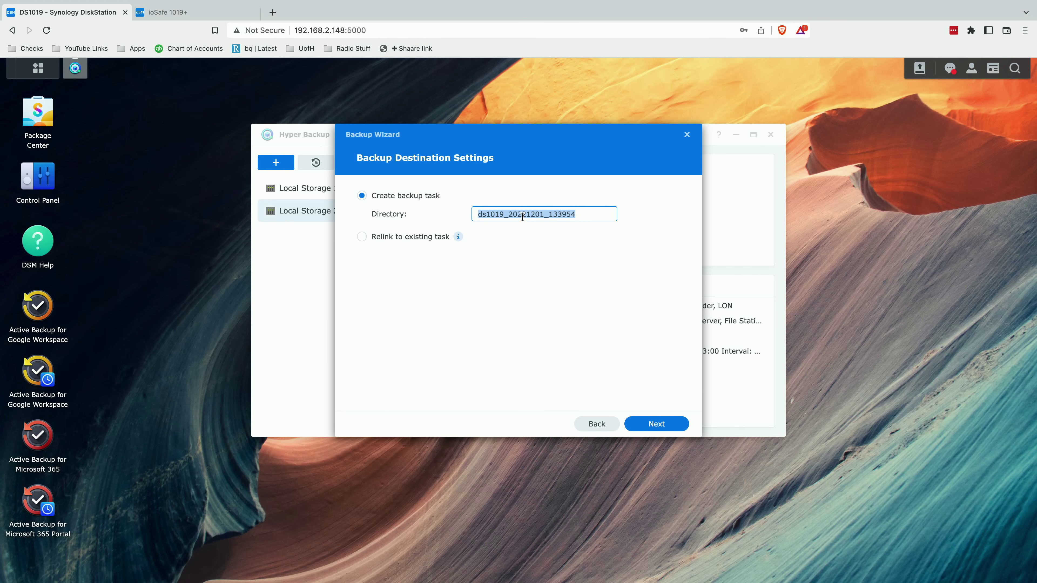
type("OfficeBackup")
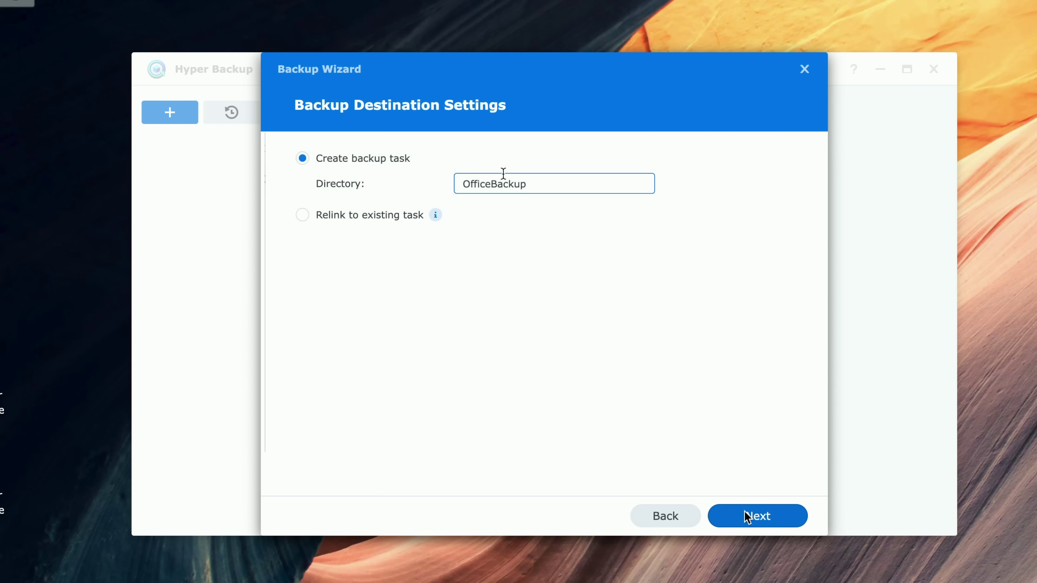
- On Data Backup, clear Volume 1 and toggle the LON folder and its Graphics subfolder
left_click(757, 515)
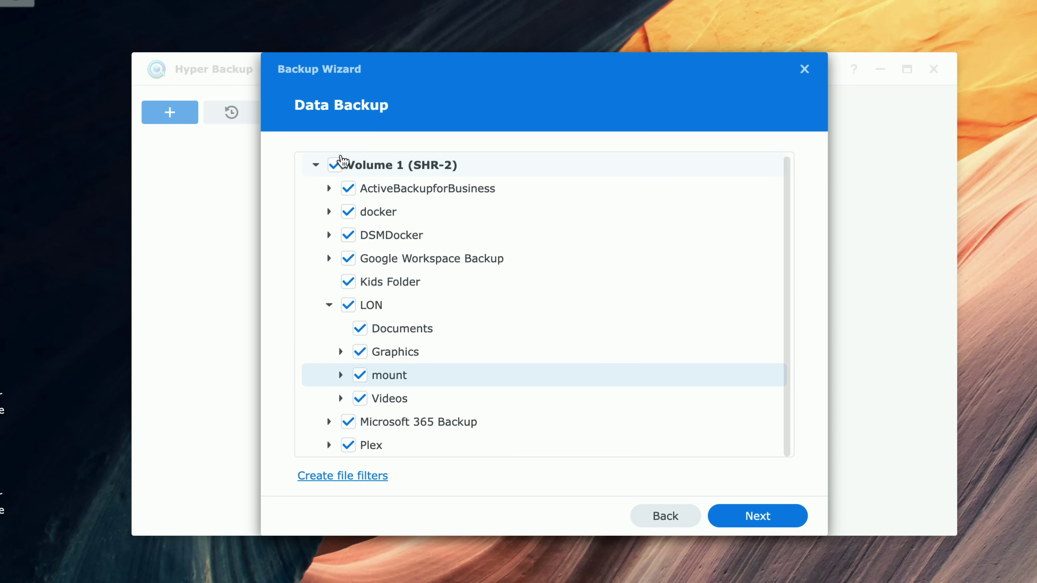
left_click(336, 165)
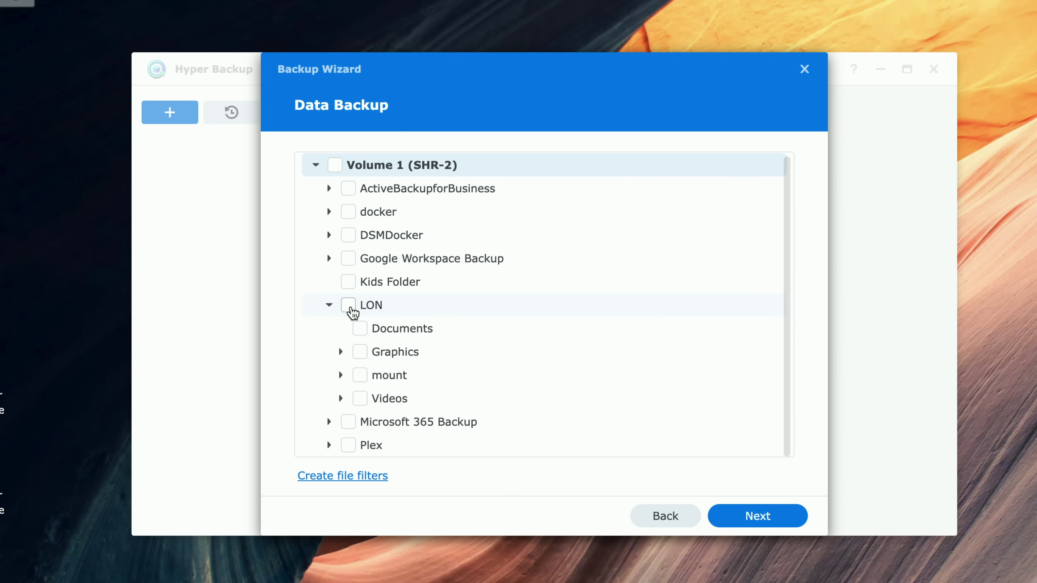
left_click(349, 307)
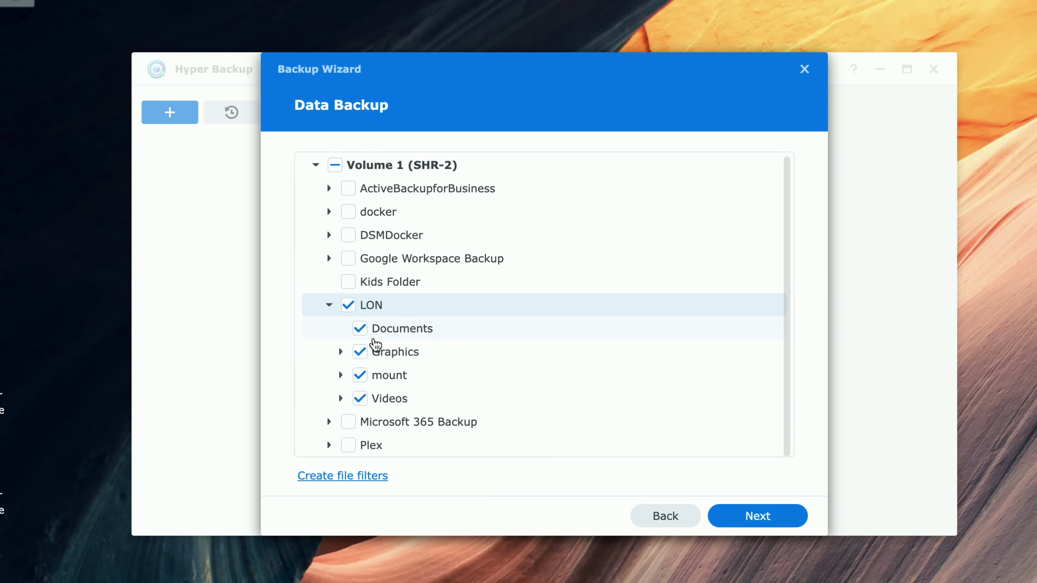
left_click(363, 355)
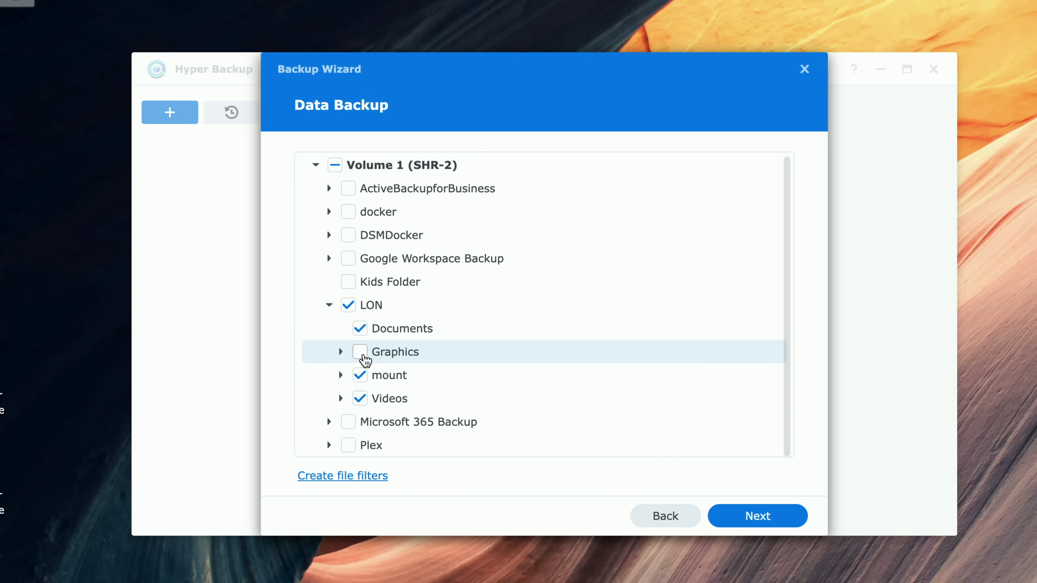
left_click(362, 355)
- Tick ActiveBackupforBusiness, docker, DSMDocker and Google Workspace Backup, then select all of Volume 1 (SHR-2)
scroll(364, 347, "up", 1)
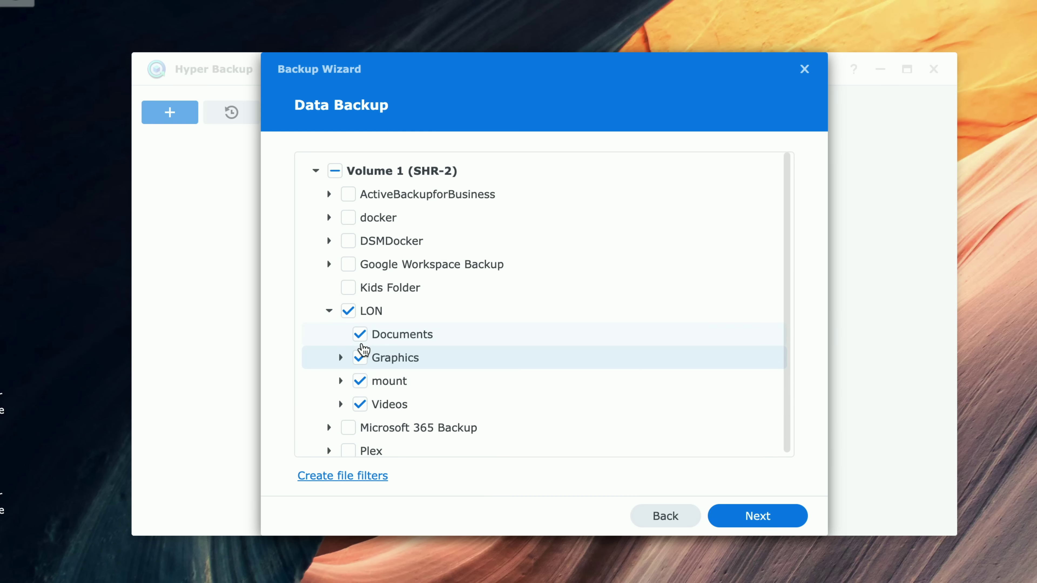
left_click(345, 202)
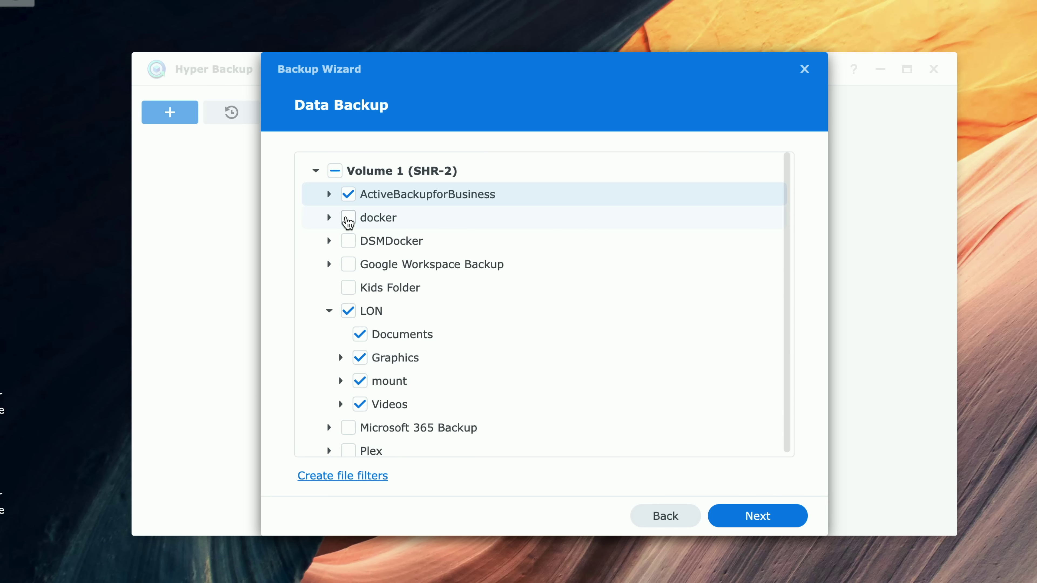
left_click(345, 221)
left_click(350, 240)
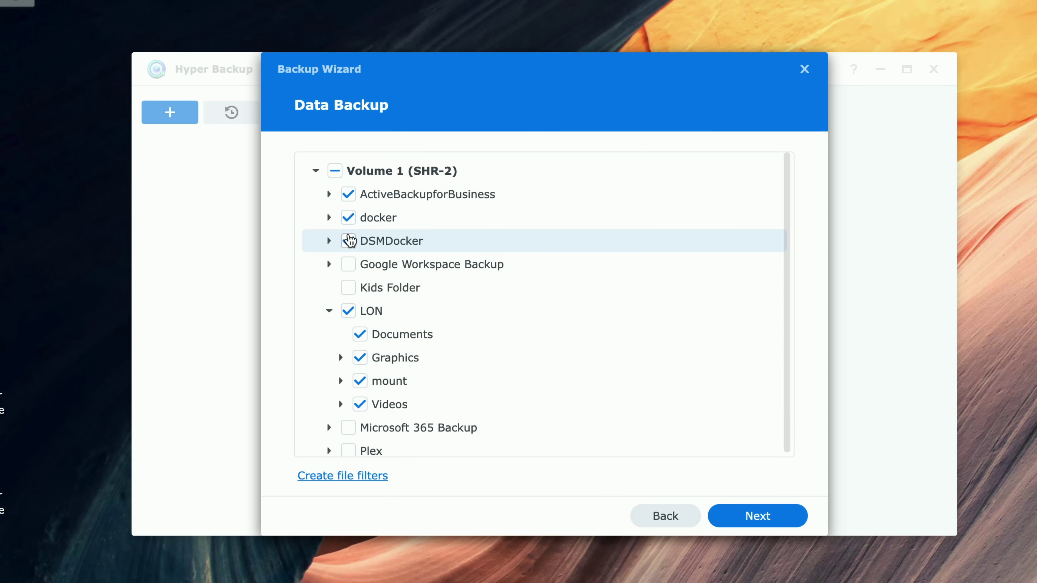
left_click(349, 264)
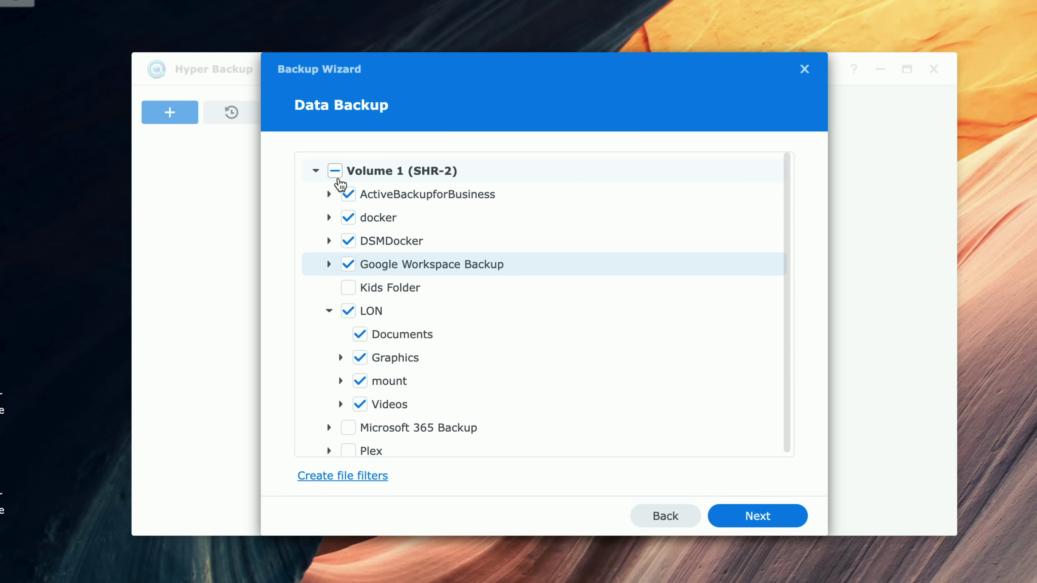
left_click(335, 173)
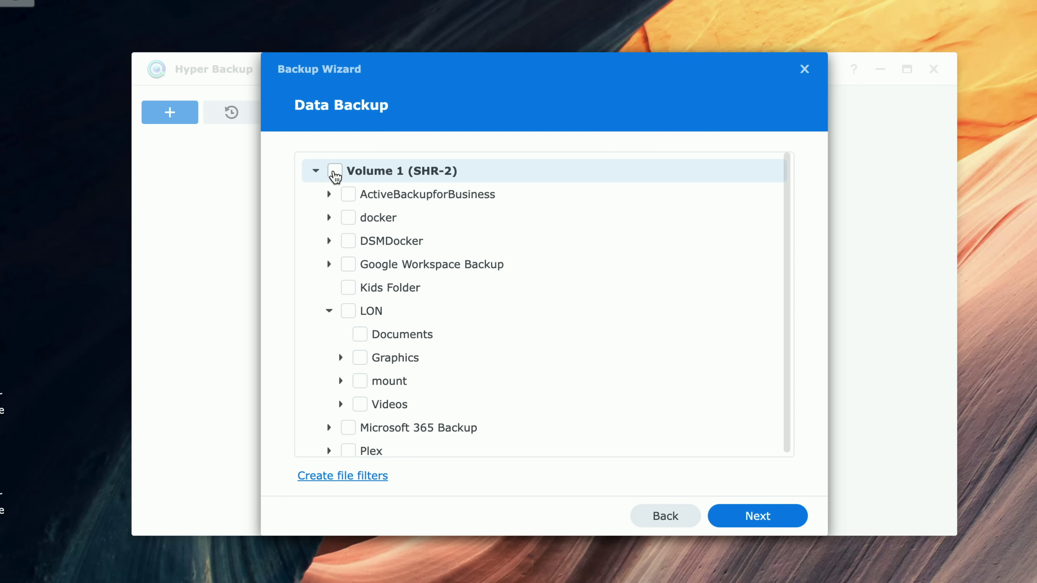
left_click(334, 172)
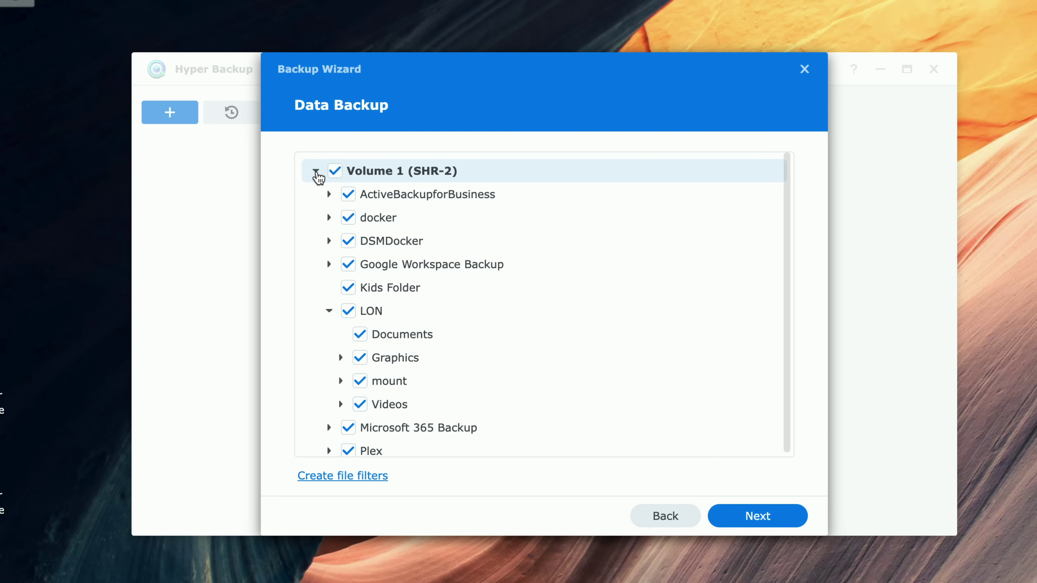
left_click(315, 171)
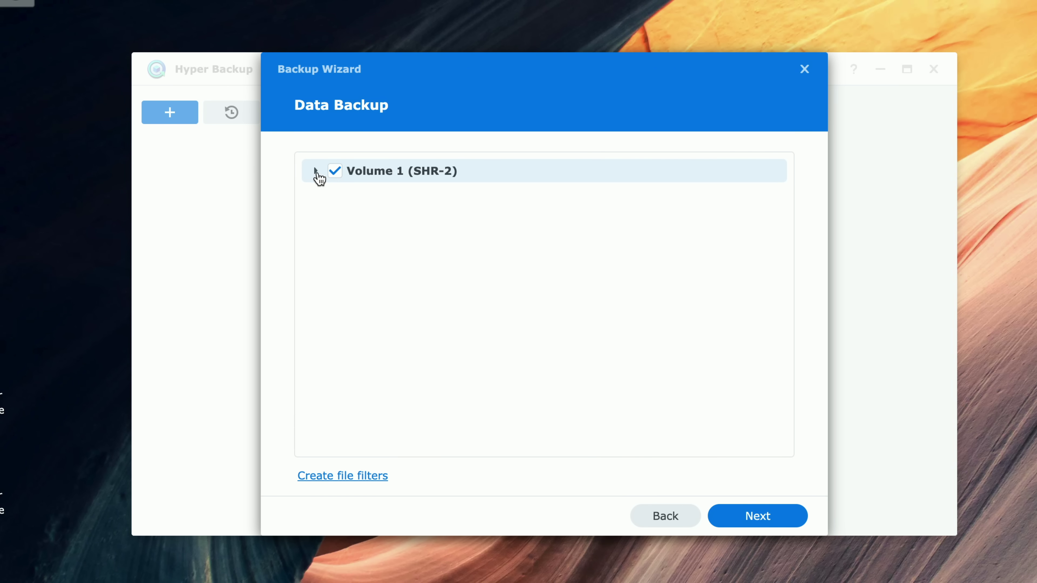
left_click(316, 172)
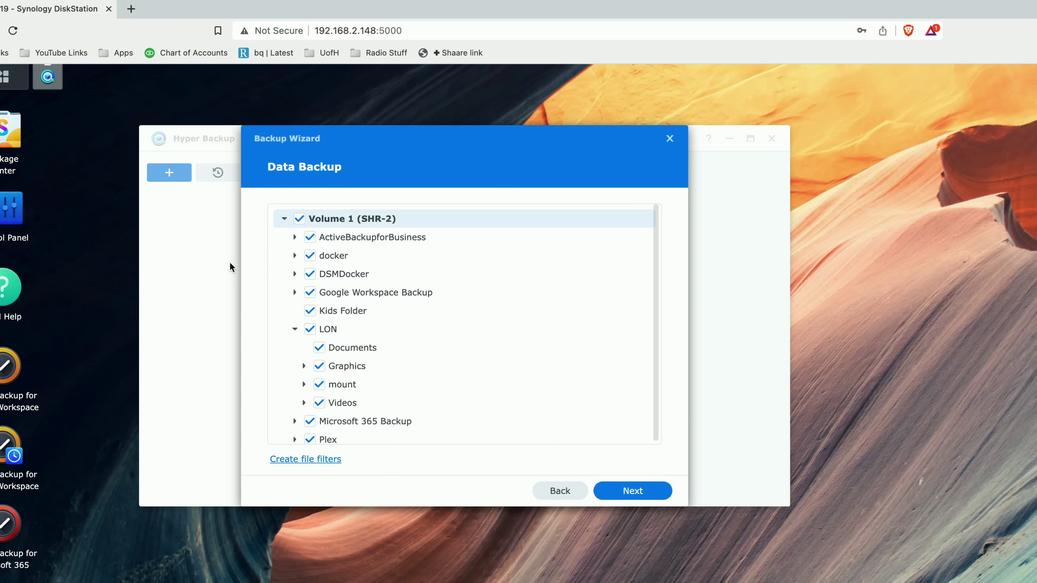
- On Application Backup, tick the header checkbox to include every listed application
left_click(633, 495)
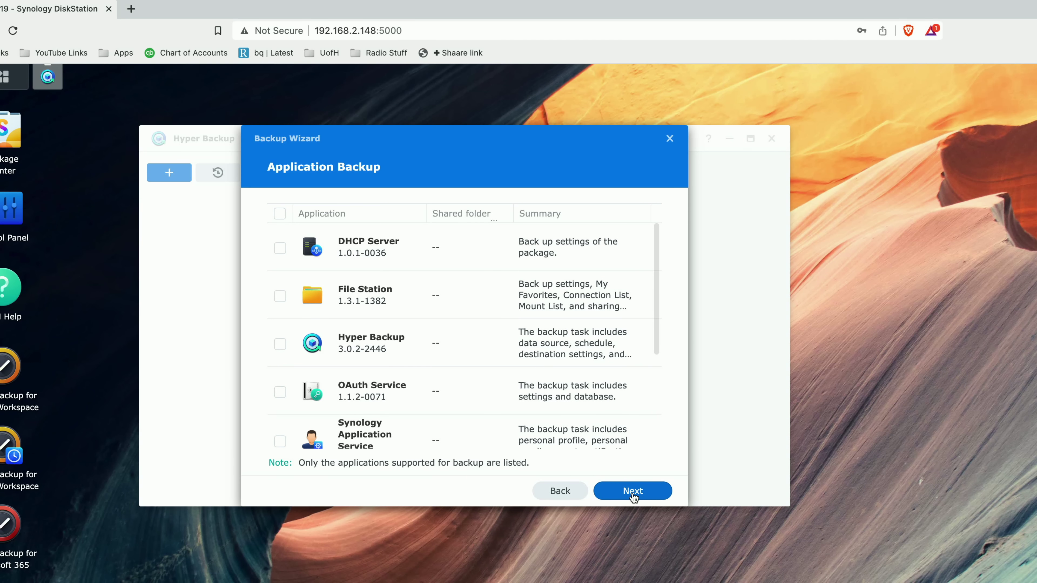
scroll(540, 353, "down", 4)
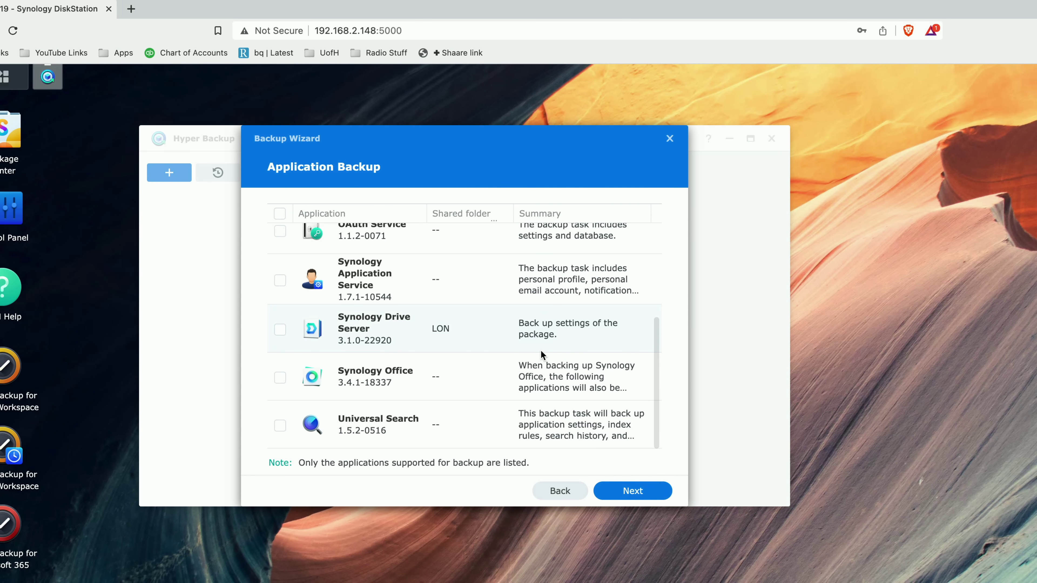
scroll(541, 350, "up", 4)
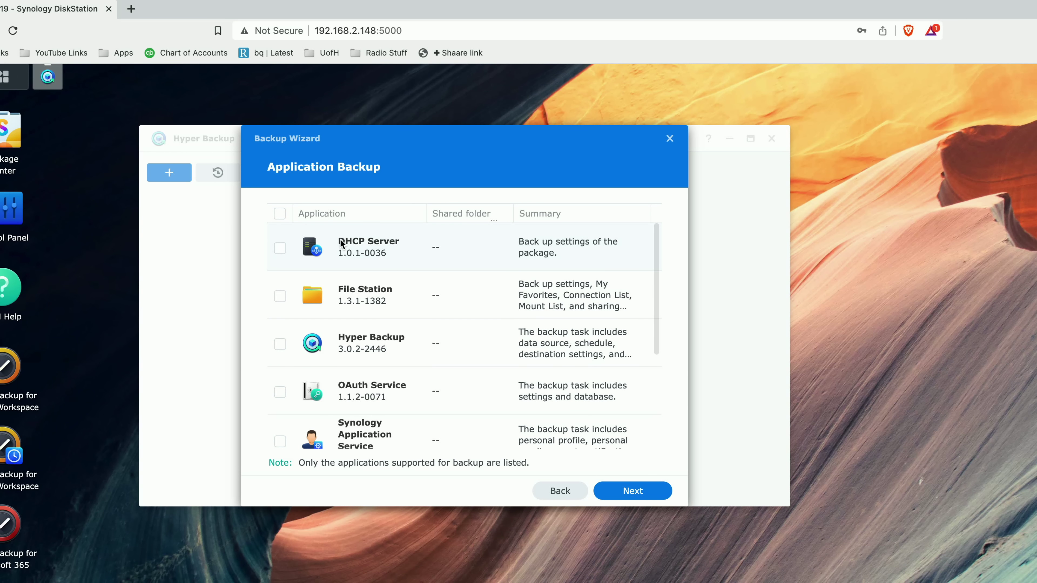
left_click(280, 212)
scroll(347, 289, "down", 3)
scroll(347, 291, "down", 2)
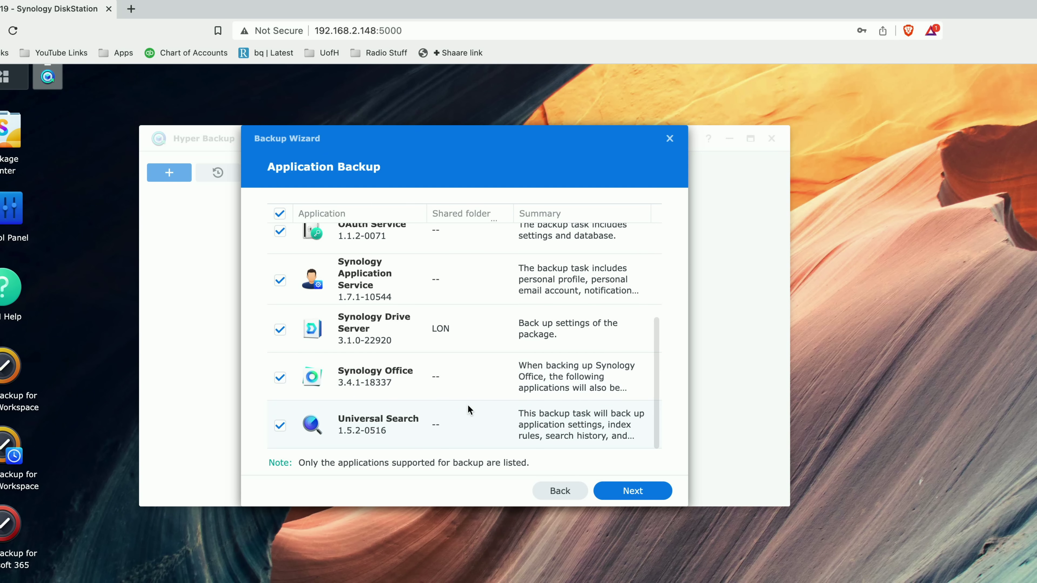
scroll(468, 405, "up", 5)
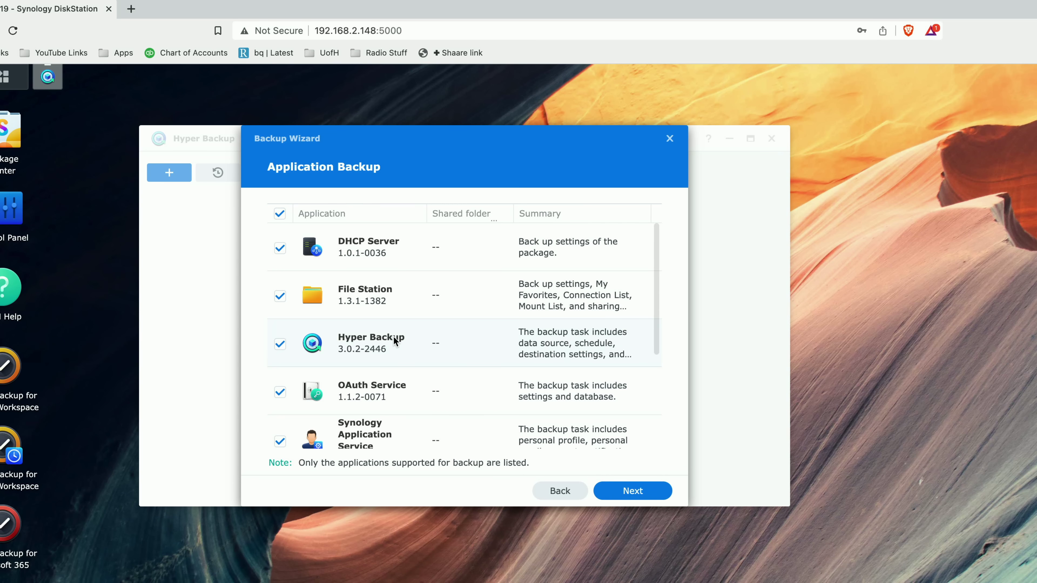
scroll(394, 337, "down", 5)
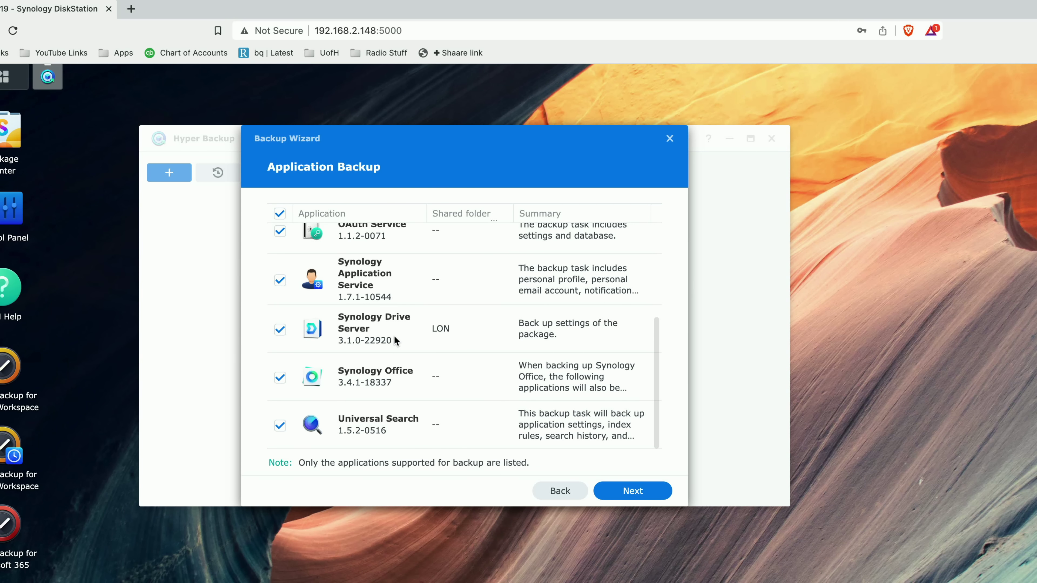
scroll(395, 337, "up", 5)
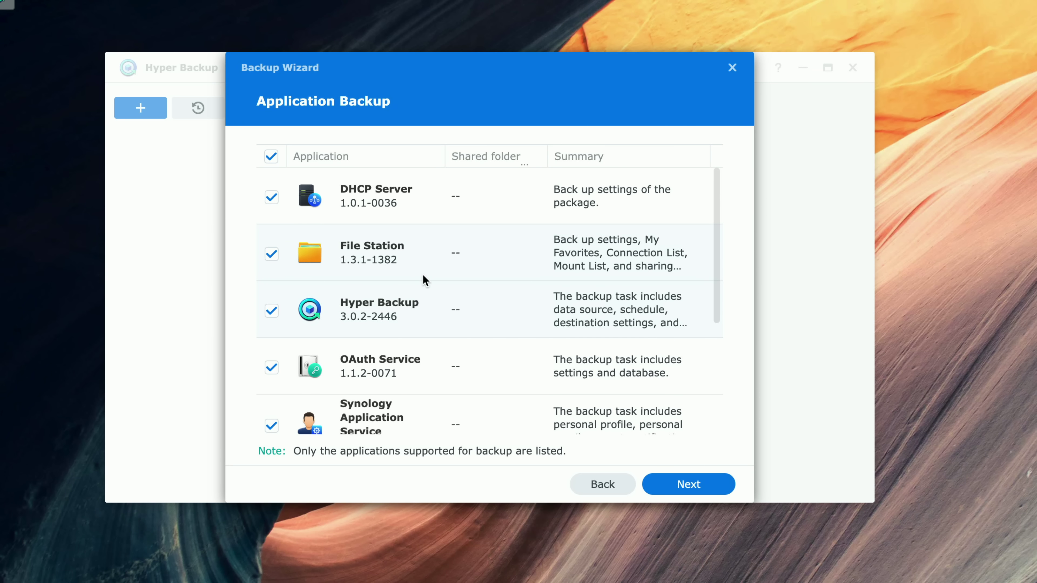
scroll(423, 275, "down", 5)
scroll(423, 275, "up", 5)
- Pass Backup Settings (daily 20:40, Sunday 22:40 integrity check) to reach Rotation Settings
left_click(672, 486)
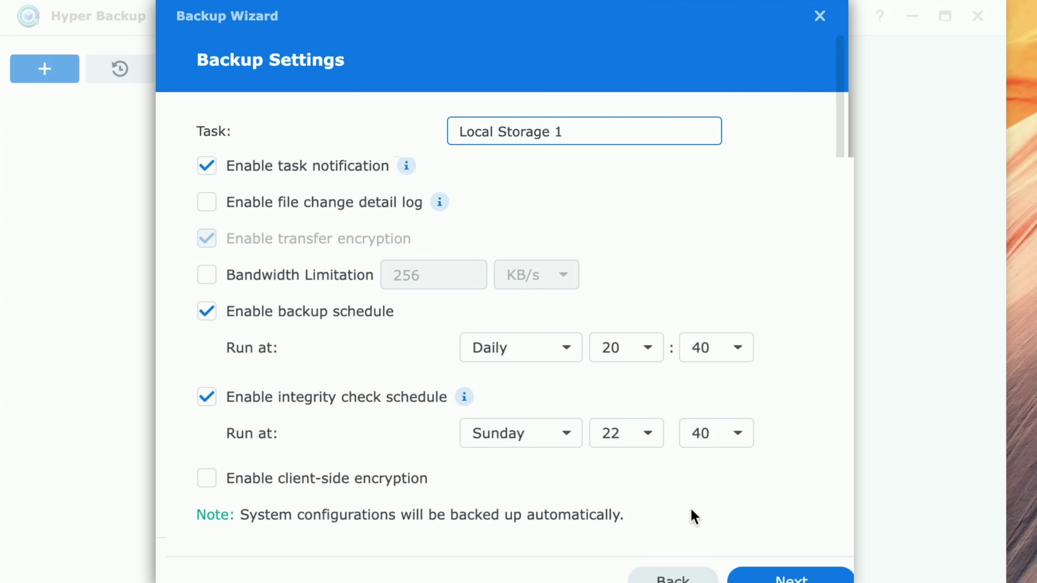
left_click(771, 577)
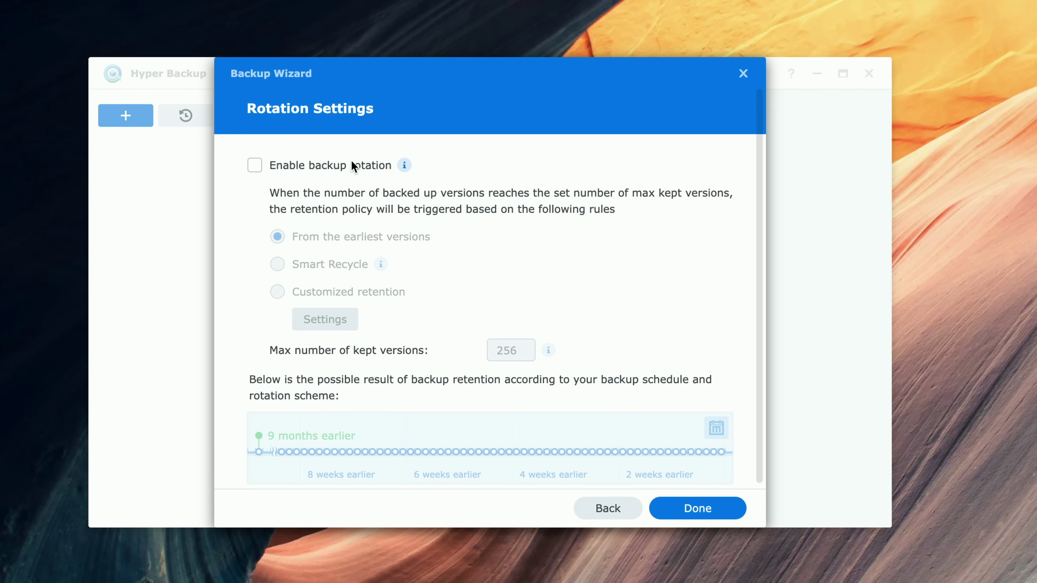
- Tick Enable backup rotation and select the 256 max kept versions field
left_click(352, 163)
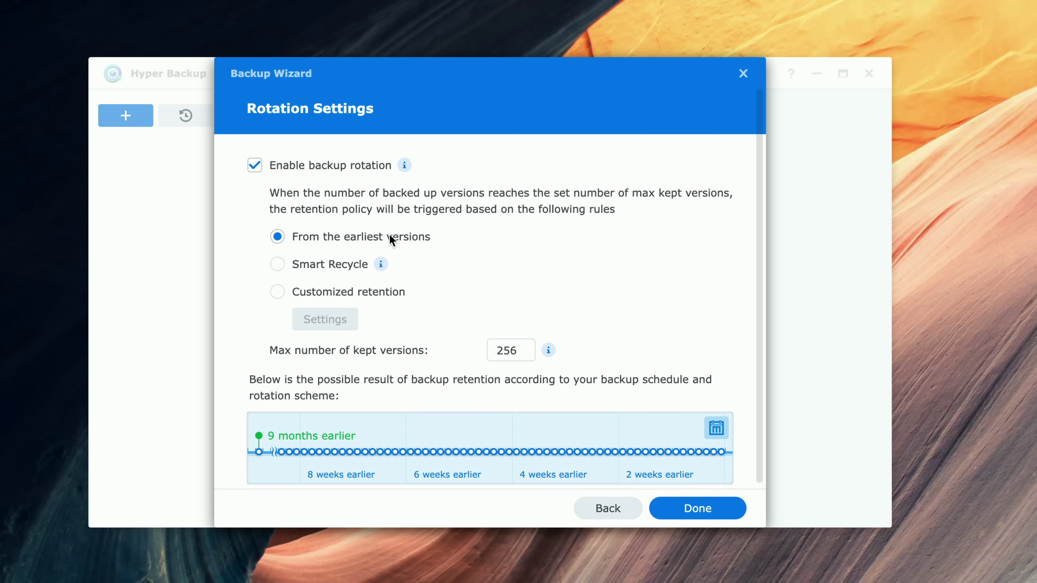
left_click(529, 348)
- Choose Smart Recycle, preview 600 then set 256 max versions, and select Customized retention
left_click(277, 264)
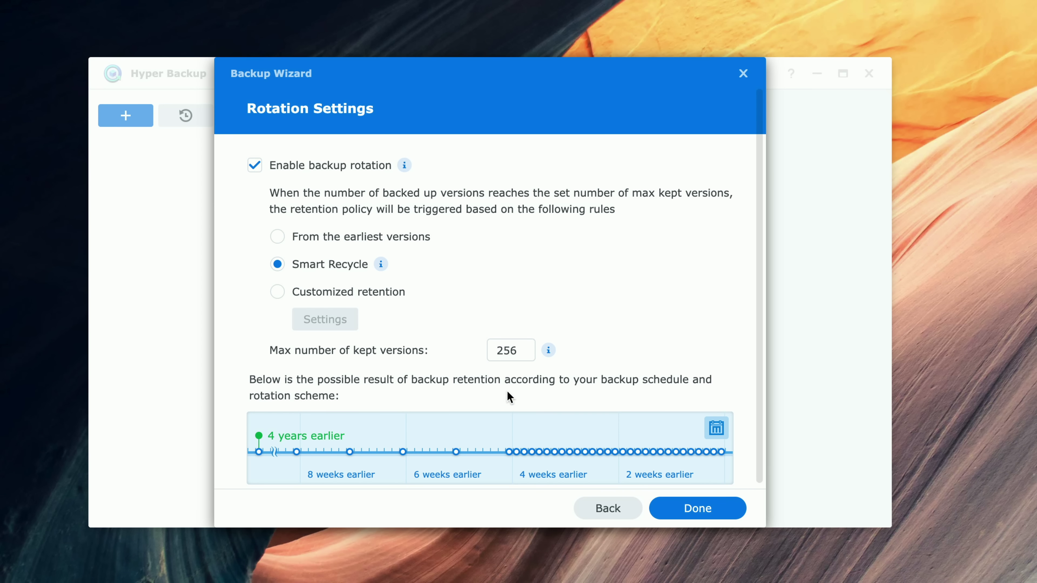
left_click(522, 351)
mouse_move(509, 453)
key("BackSpace")
key("BackSpace")
key("BackSpace")
type("600")
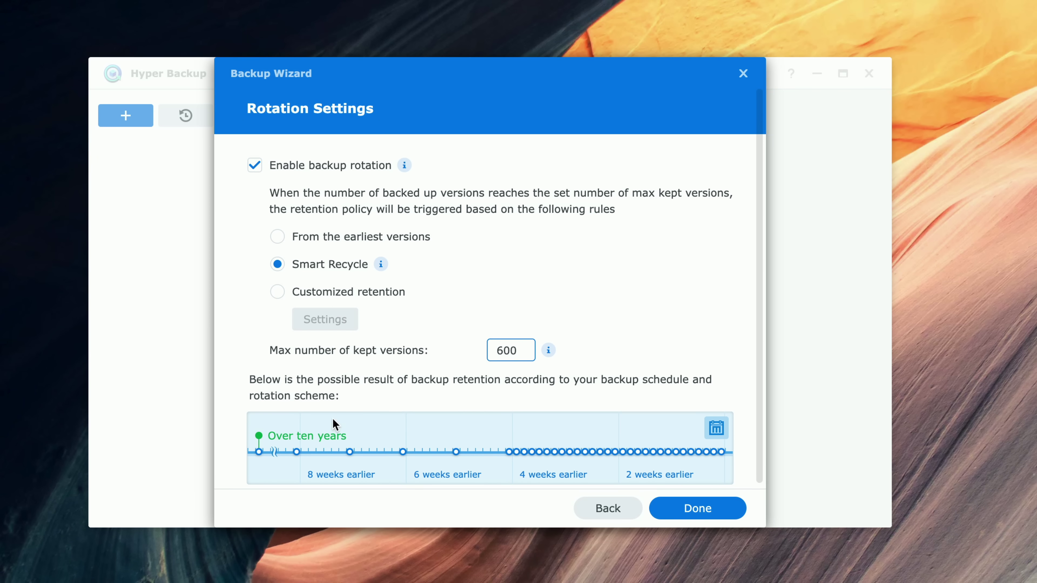
mouse_move(259, 453)
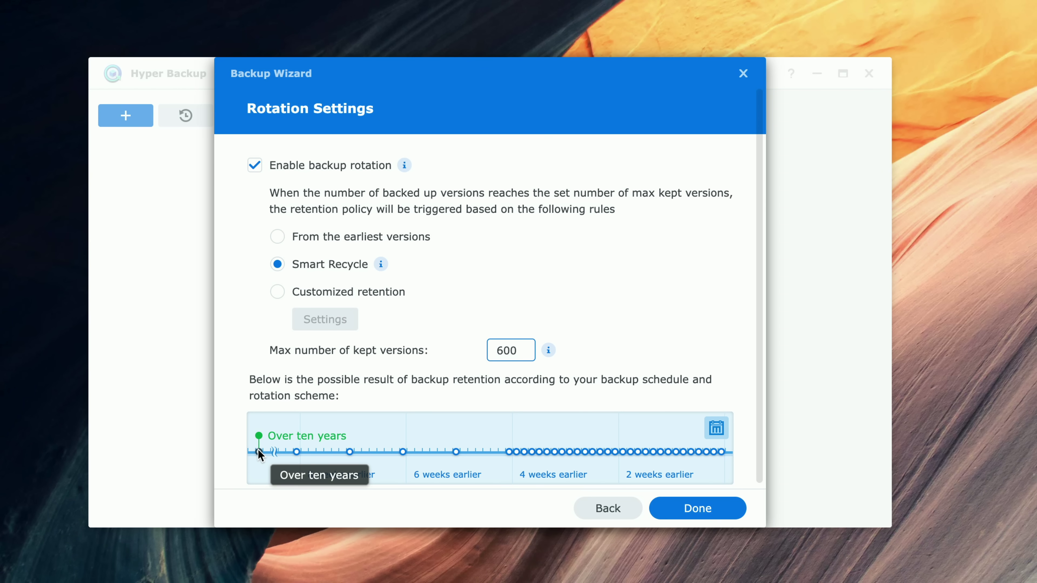
double_click(528, 351)
type("256")
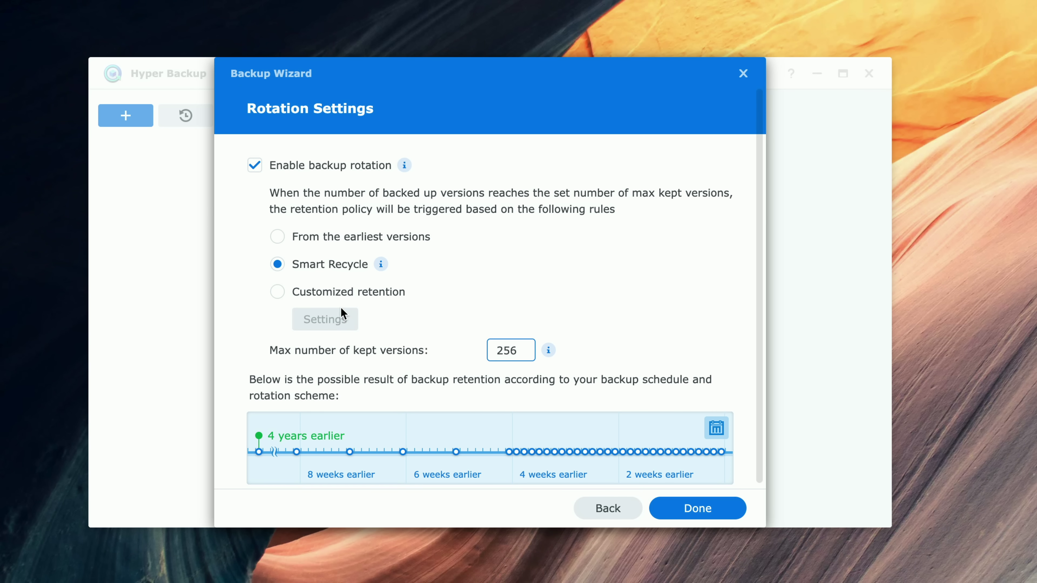
left_click(341, 292)
- Open and cancel the customized retention settings, revert to Smart Recycle, and finish the task
left_click(338, 326)
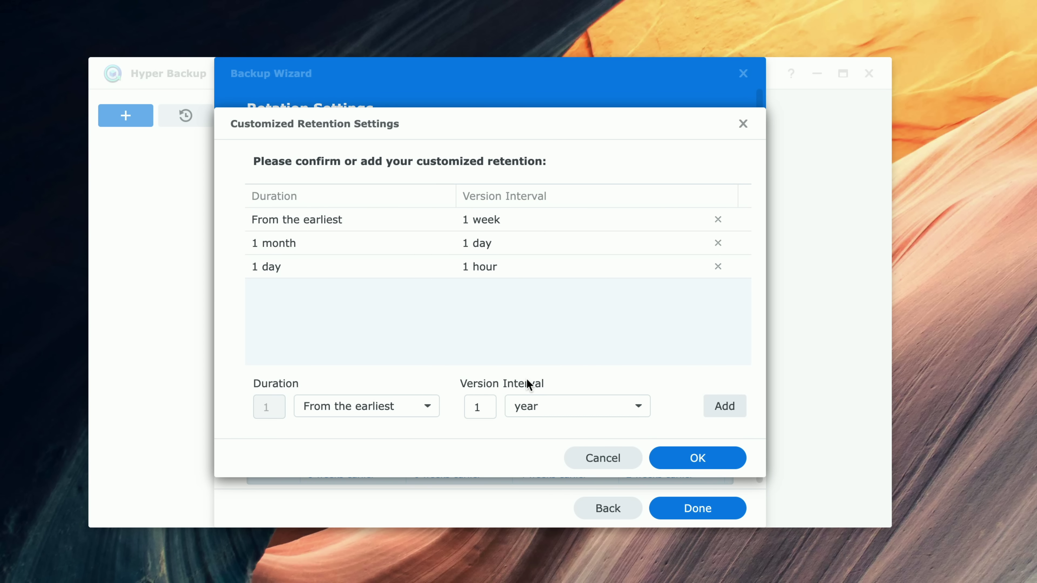
left_click(597, 457)
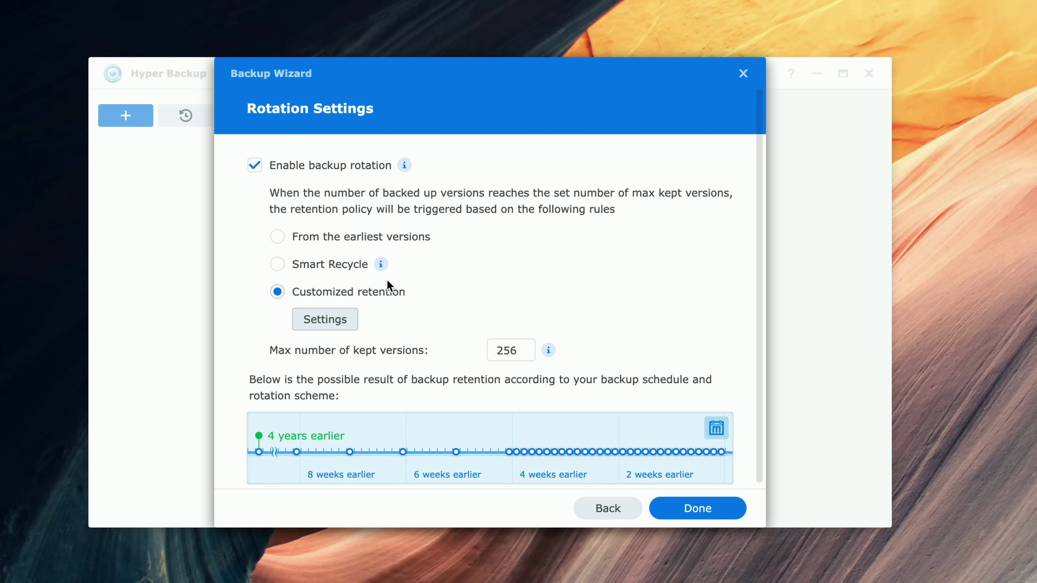
left_click(284, 262)
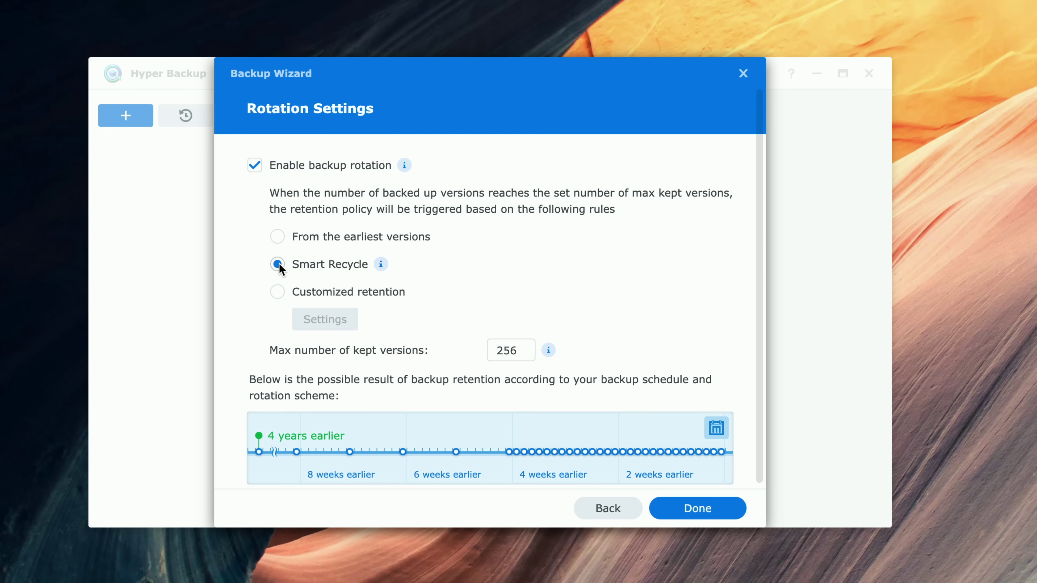
left_click(695, 509)
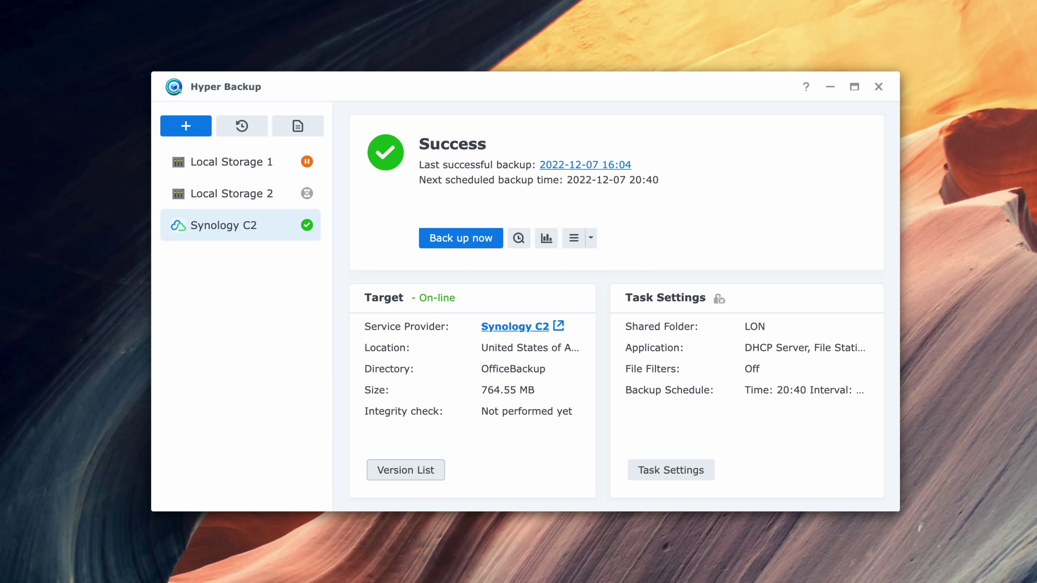
- Open the Version List for the Synology C2 task
left_click(406, 473)
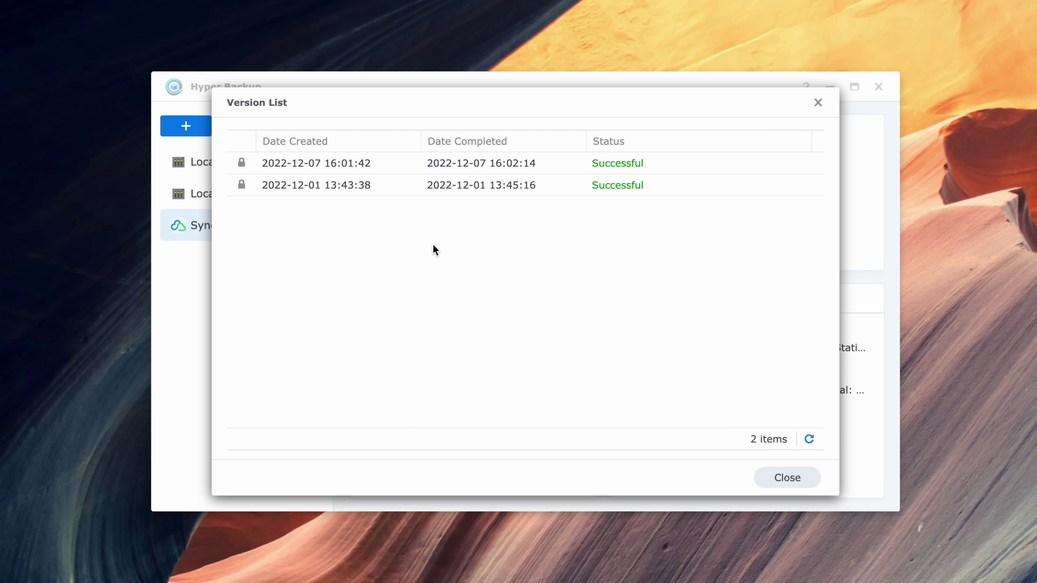
- Browse the LON backup in Backup Explorer, select EXAMPLE.rtf and widen the Size column
left_click(795, 486)
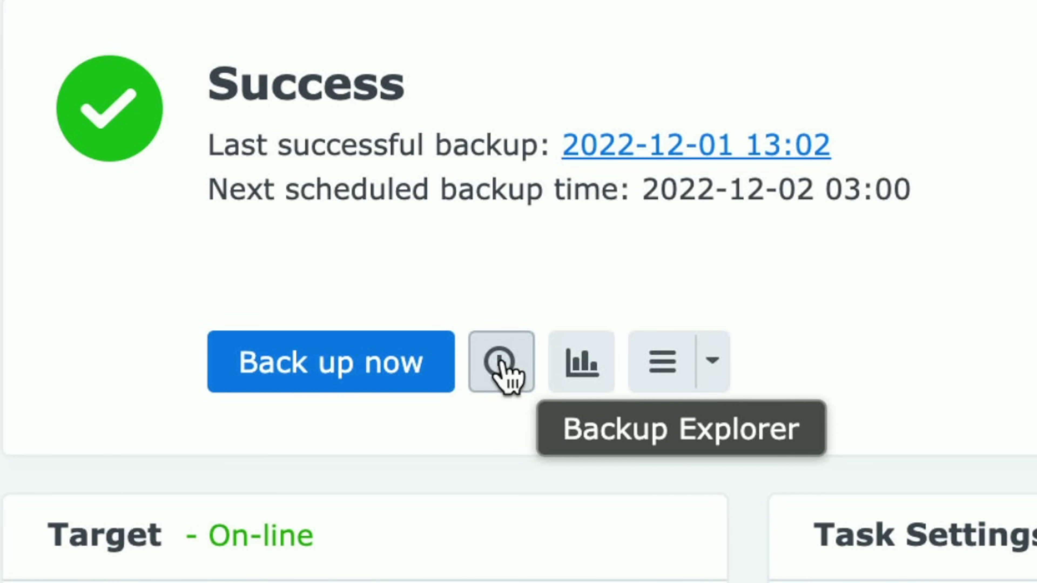
left_click(501, 363)
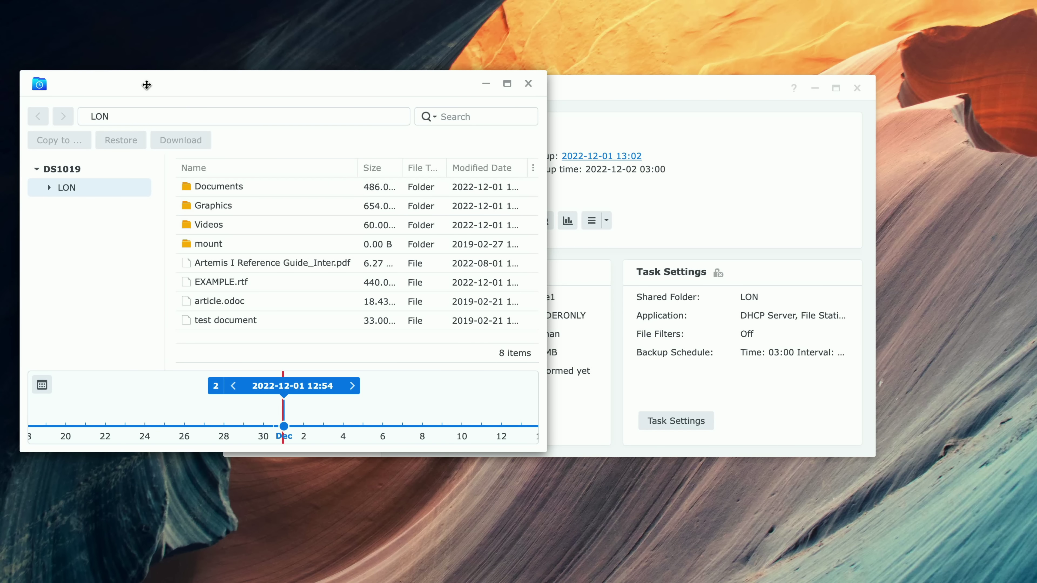
left_click_drag(146, 84, 252, 92)
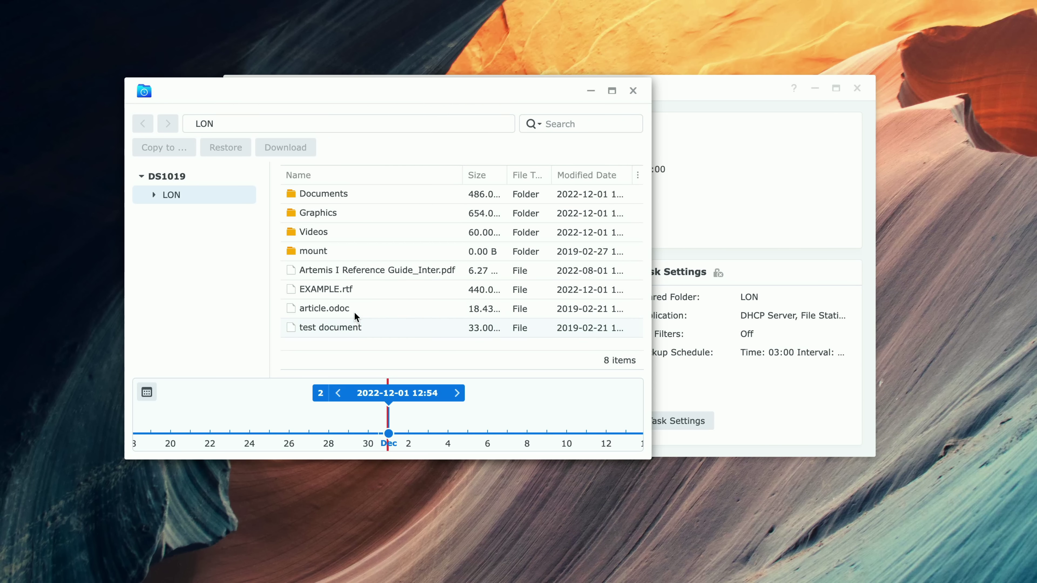
left_click(353, 288)
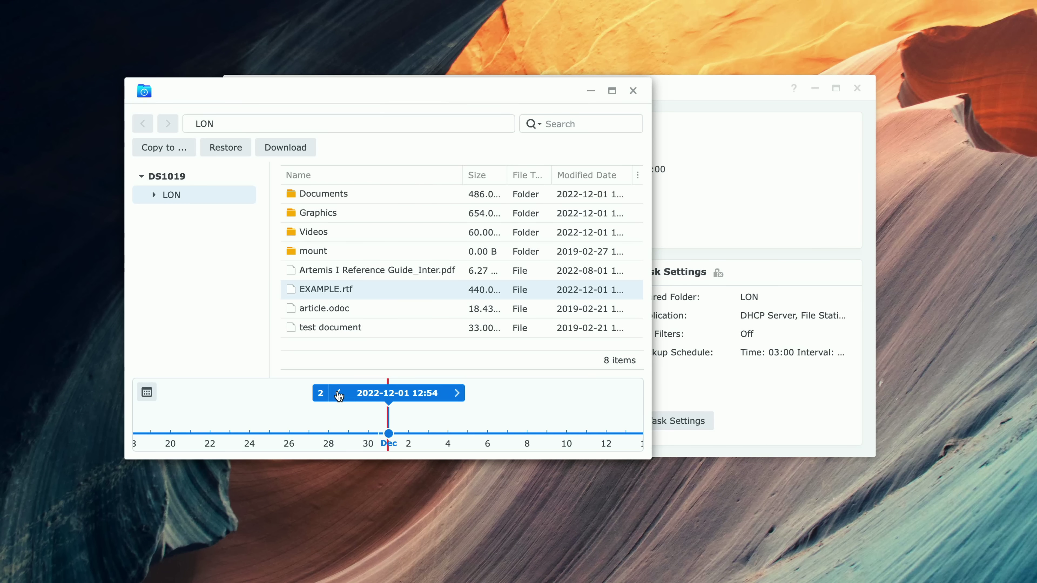
left_click_drag(507, 176, 528, 175)
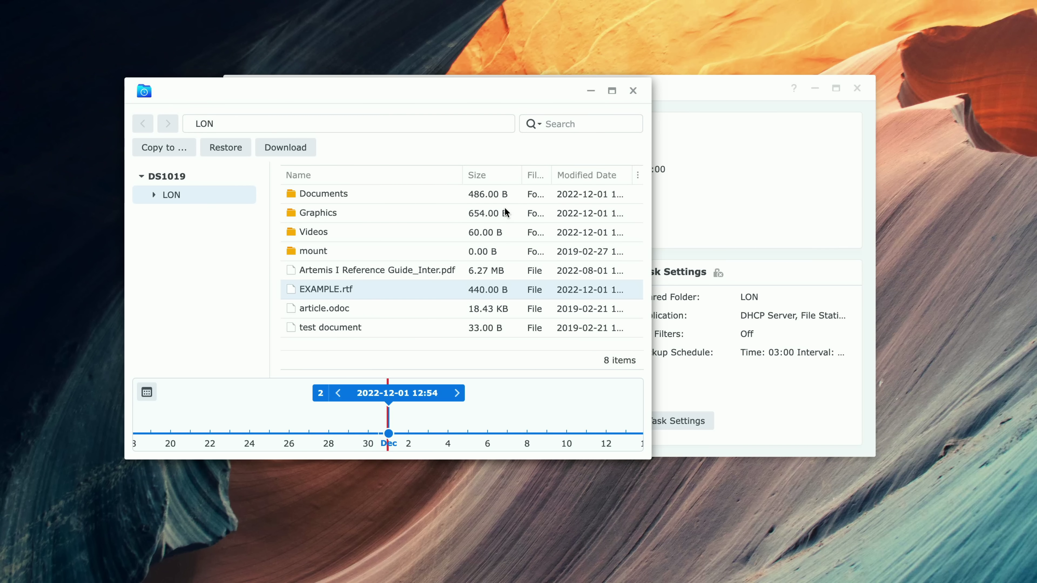
left_click(337, 393)
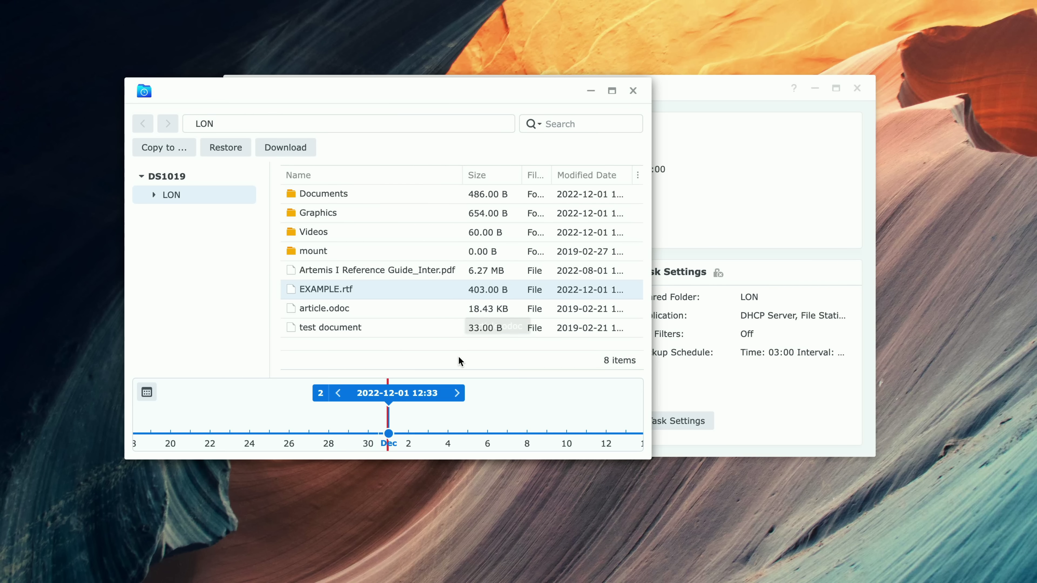
left_click(457, 395)
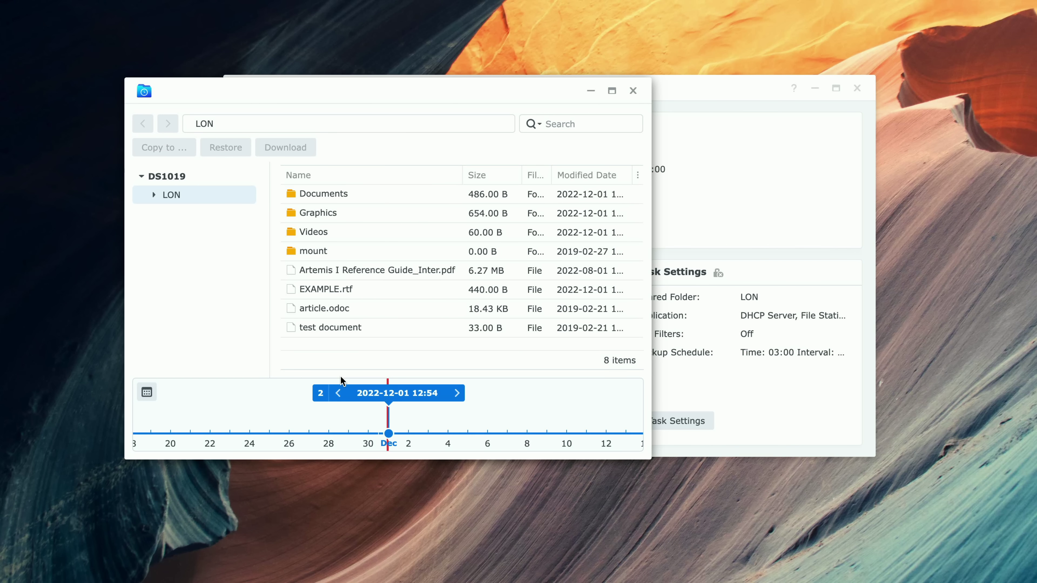
left_click(338, 394)
left_click(340, 291)
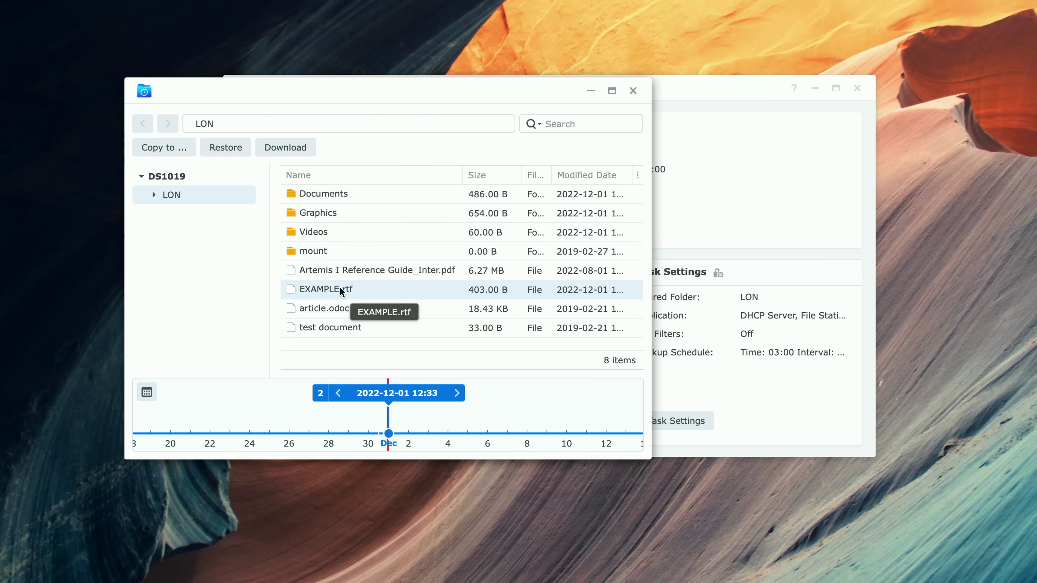
left_click(227, 155)
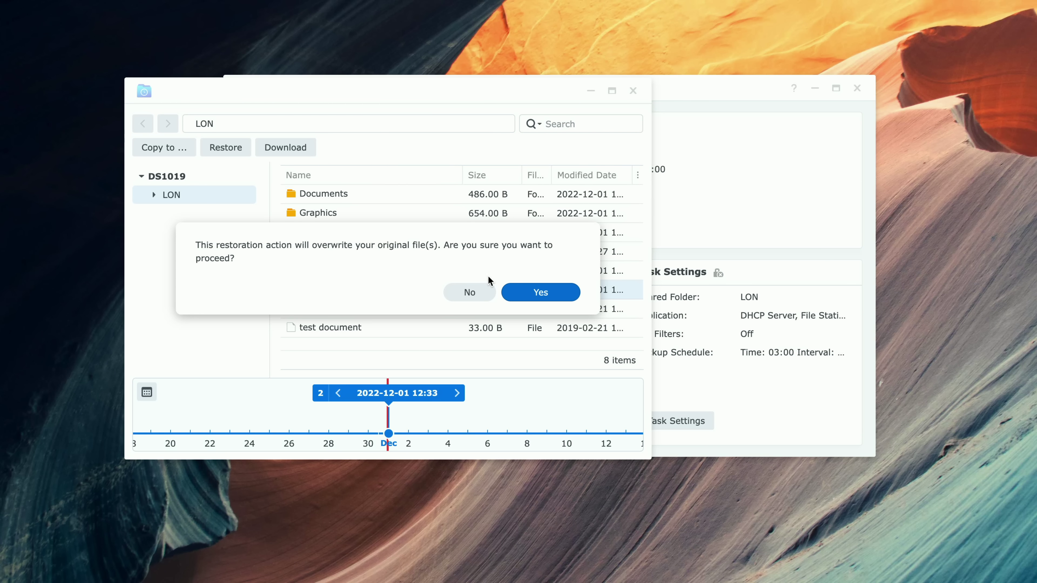
- Confirm the overwrite restore of EXAMPLE.rtf from 12:33, then restore it again from 12:54
left_click(527, 294)
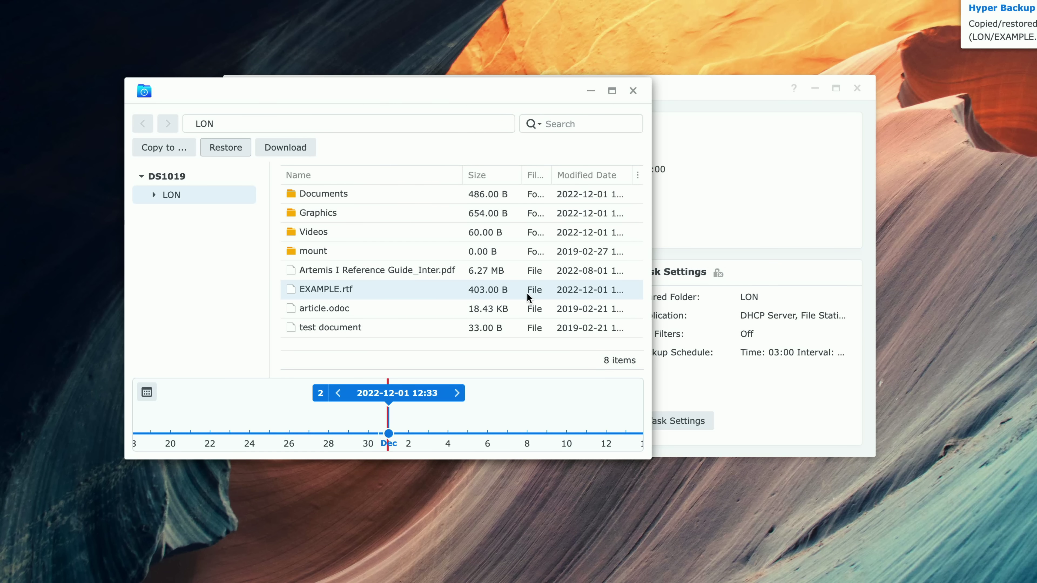
left_click(458, 395)
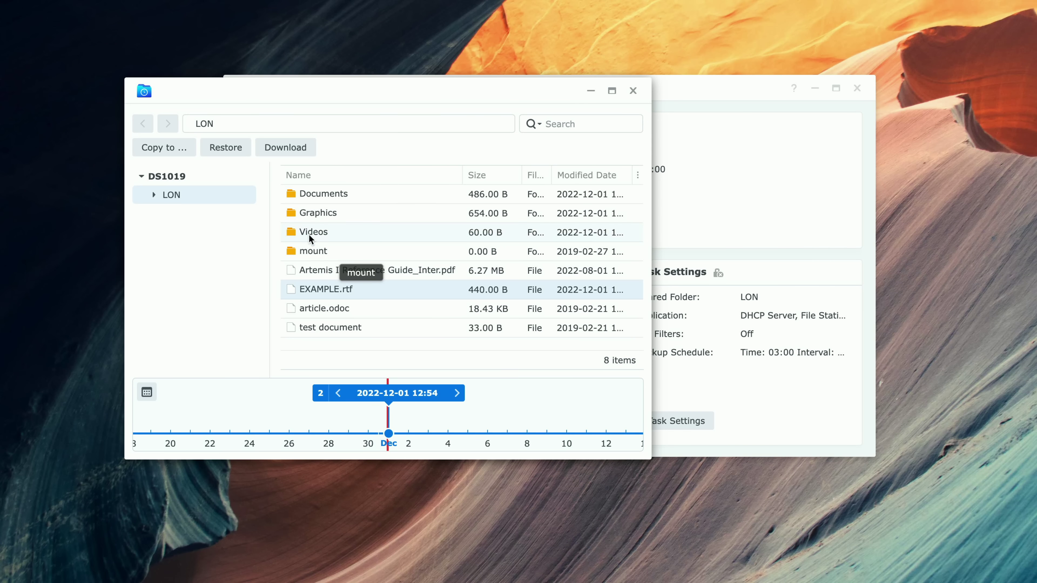
left_click(230, 152)
left_click(542, 291)
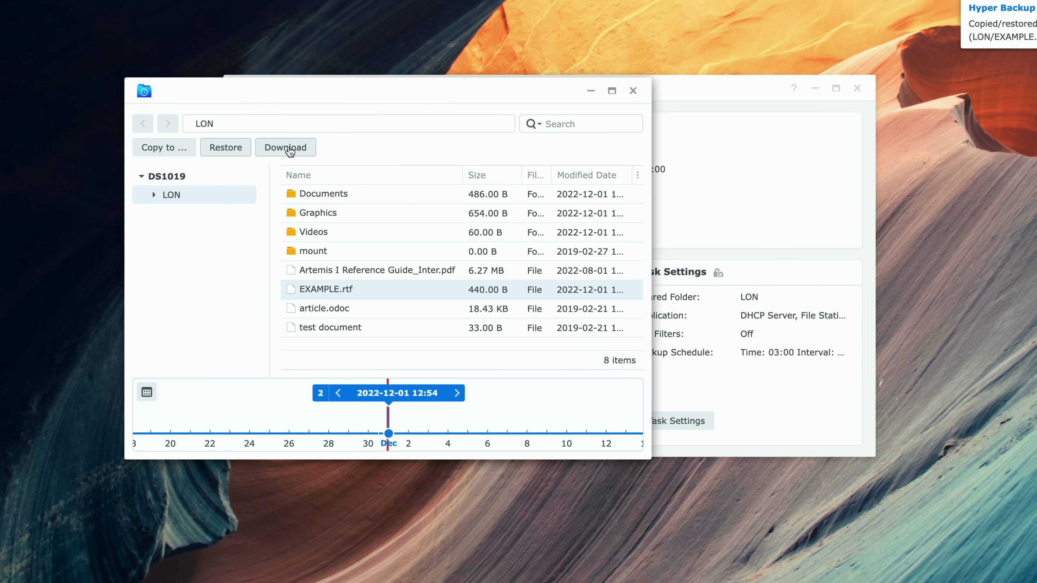
- Begin copying EXAMPLE.rtf to another destination, then cancel without copying
left_click(145, 151)
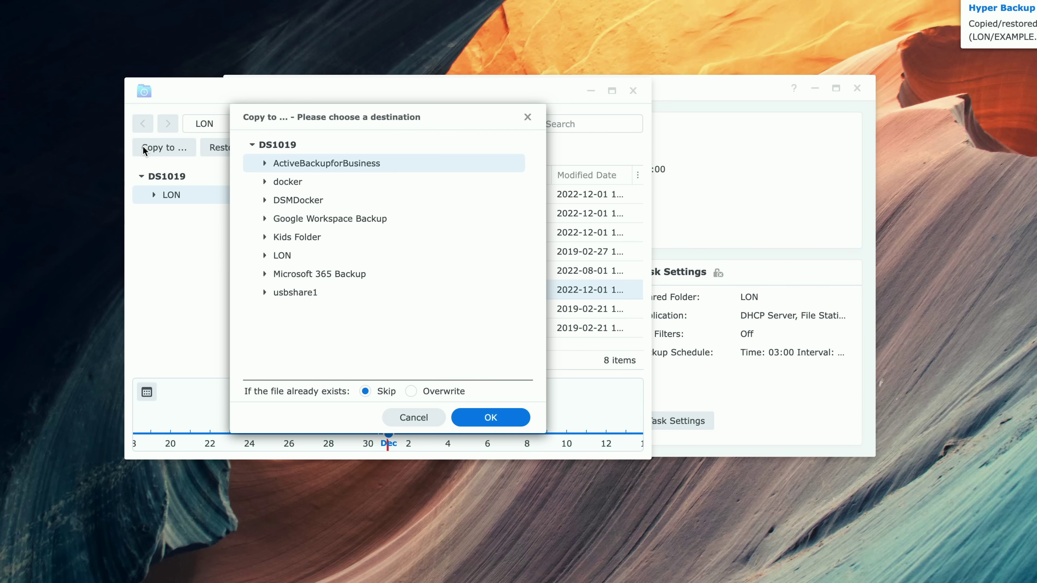
left_click(403, 419)
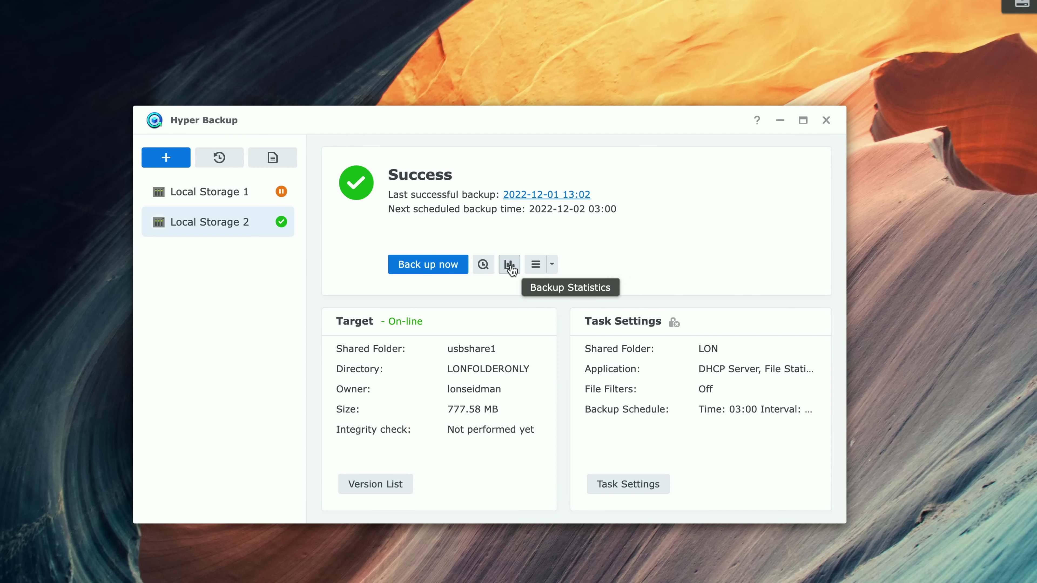
left_click(509, 267)
mouse_move(283, 318)
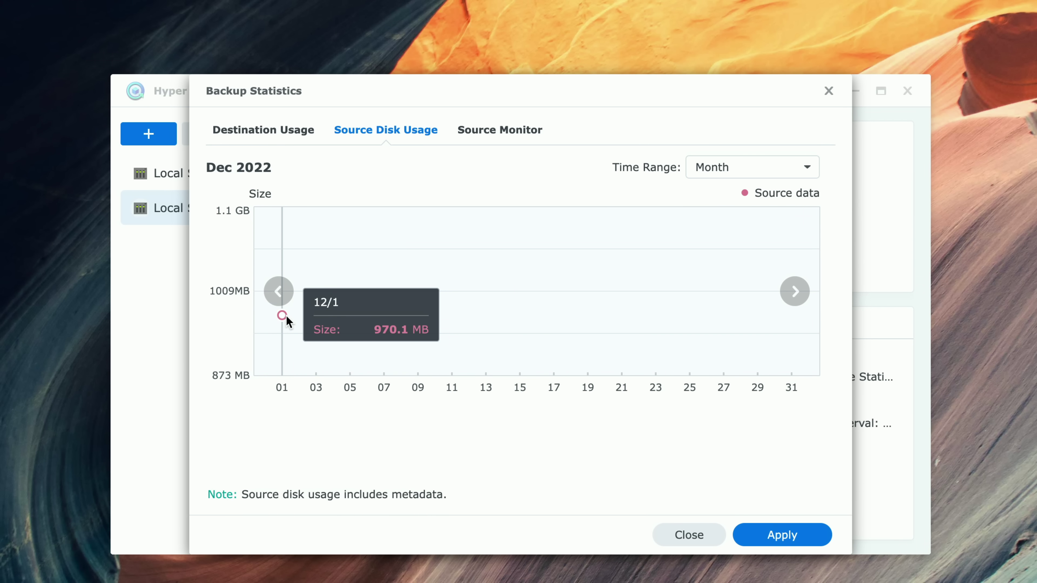
left_click(486, 132)
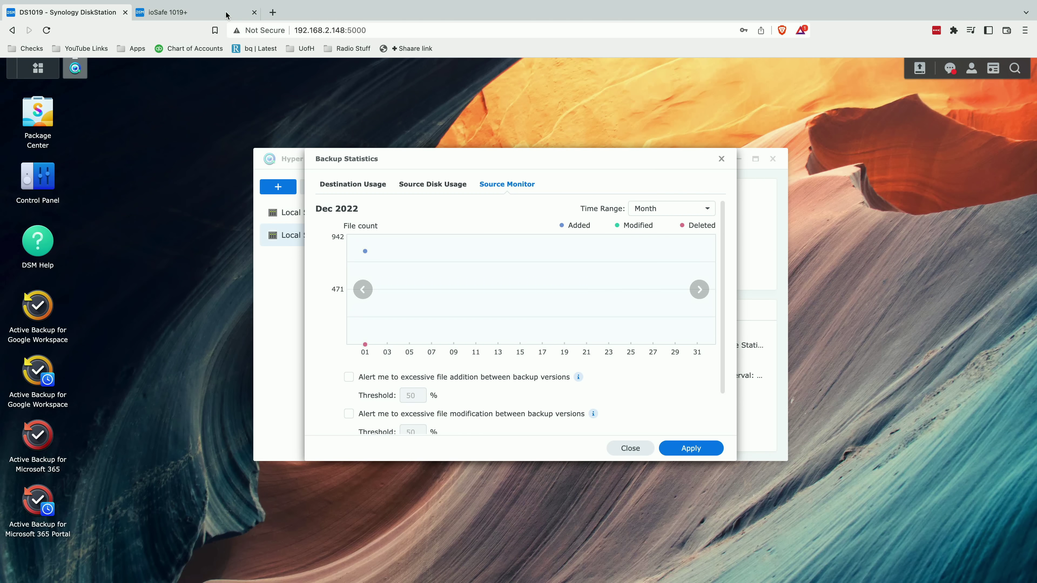
left_click(226, 15)
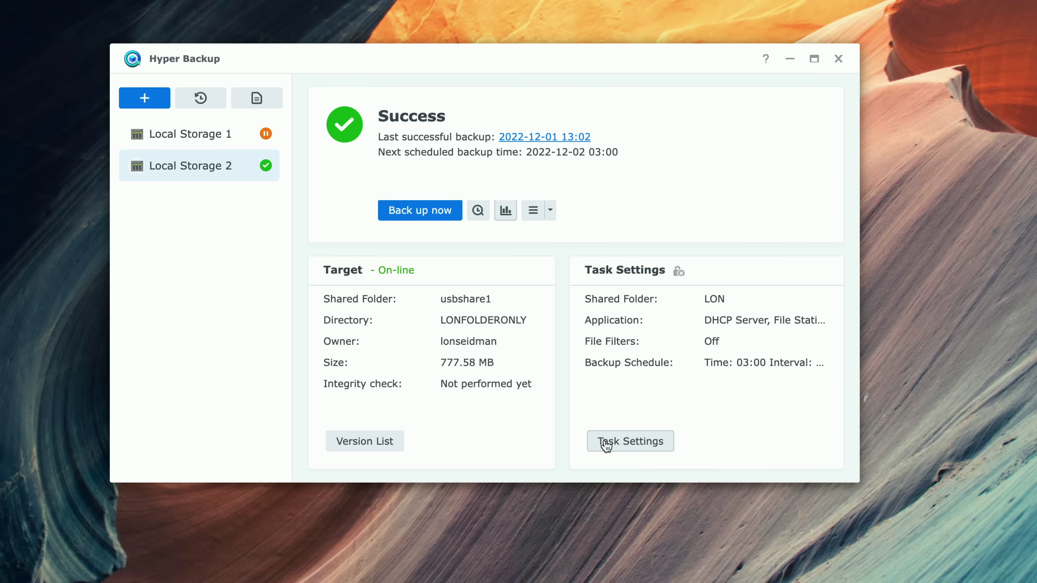
- Edit the Local Storage 2 task settings and tick Kids Folder alongside LON
left_click(550, 211)
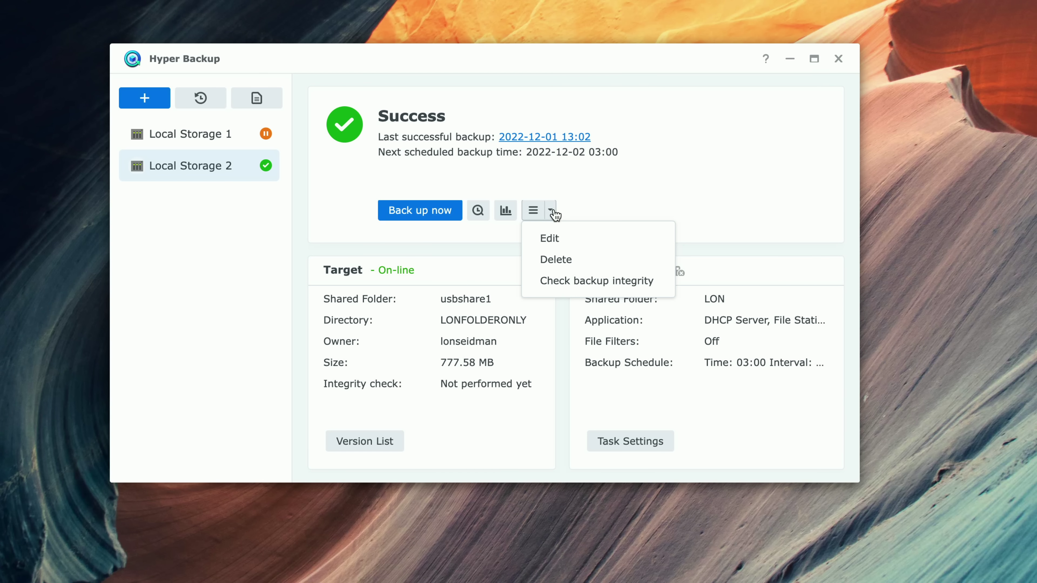
left_click(556, 241)
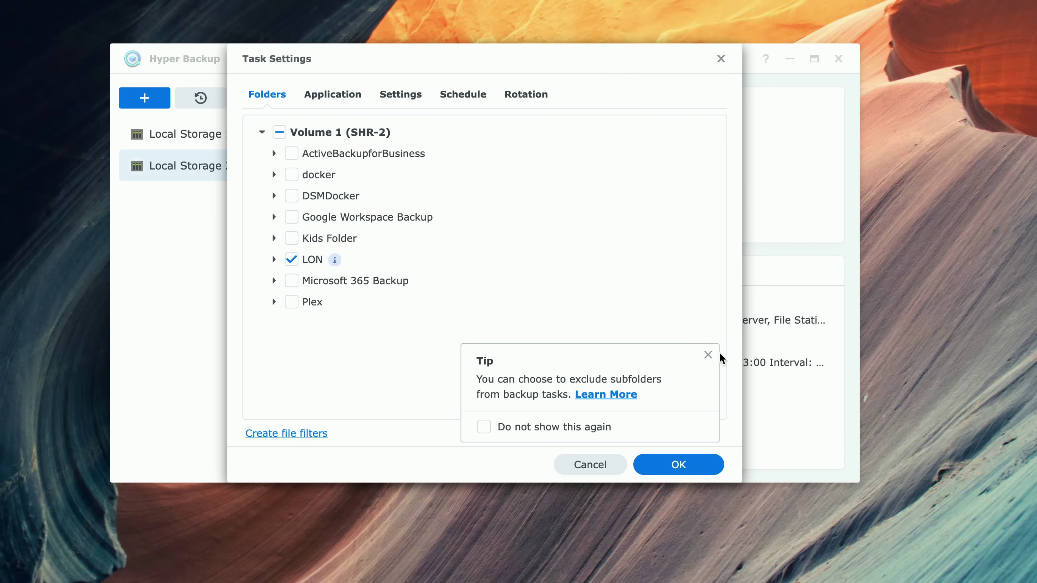
left_click(709, 355)
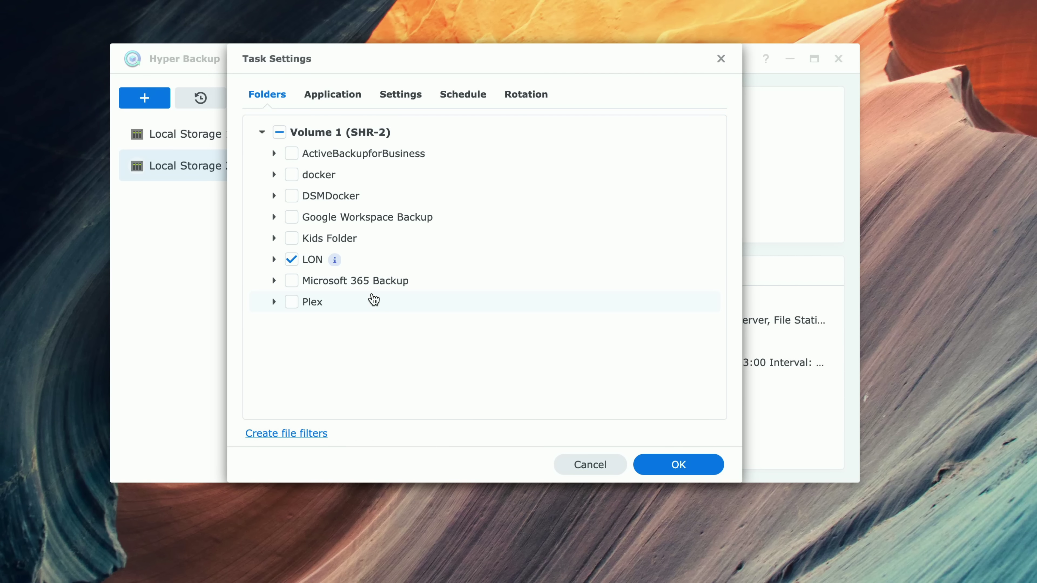
left_click(291, 239)
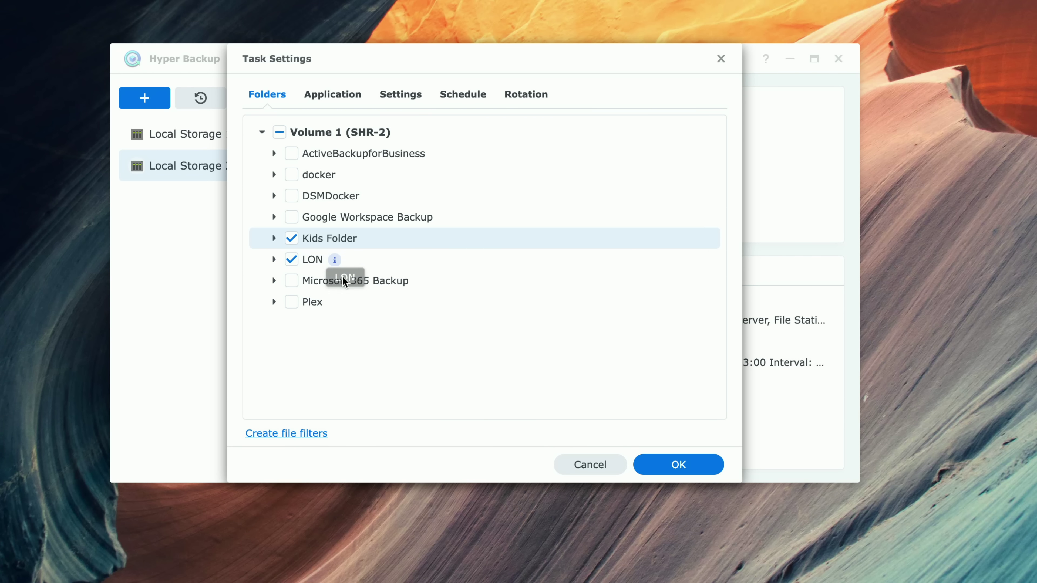
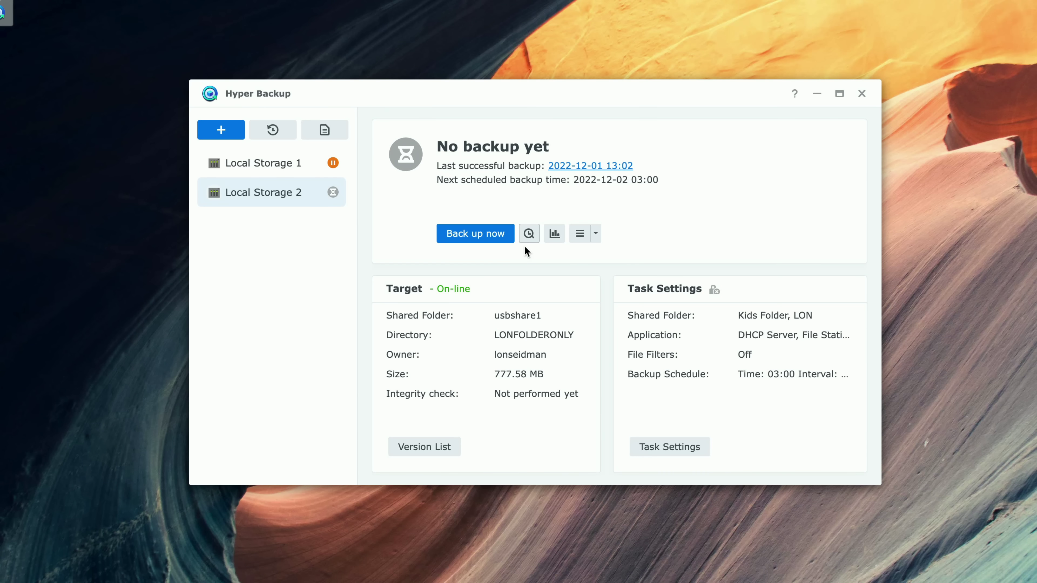
- Browse the Local Storage 2 backup contents, then start a Data restore
left_click(527, 237)
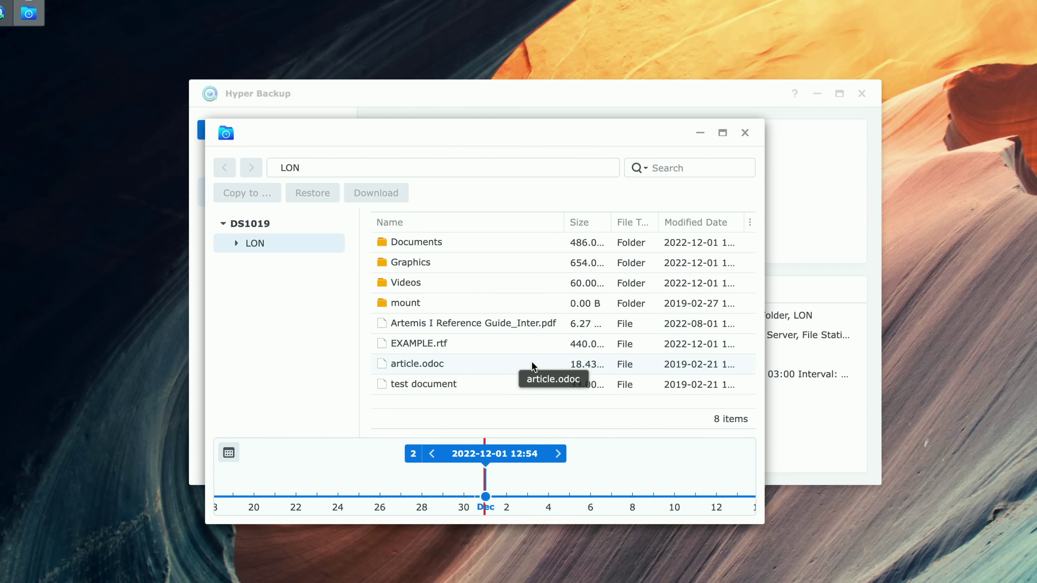
left_click(746, 134)
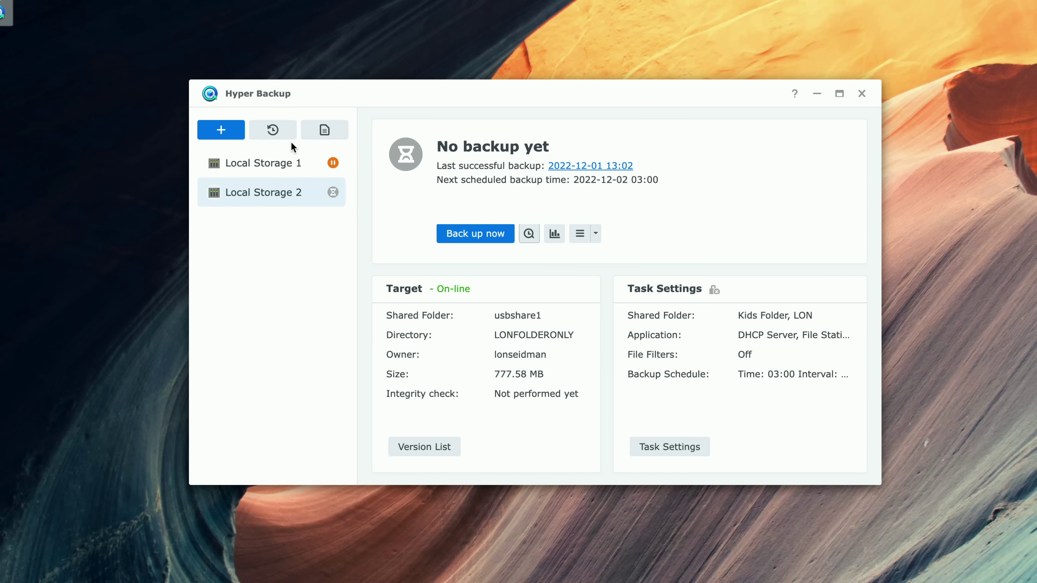
left_click(274, 132)
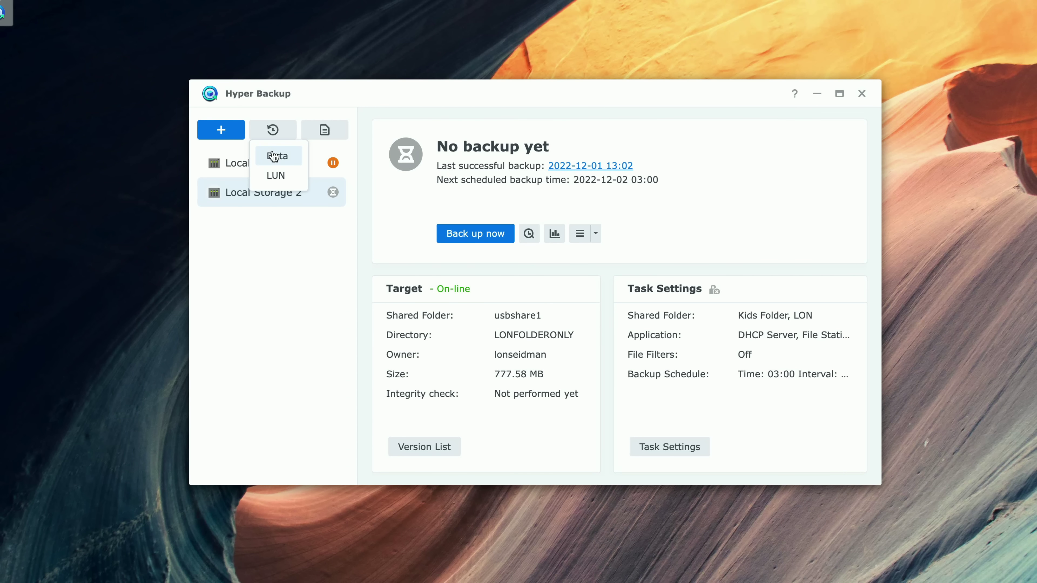
left_click(275, 155)
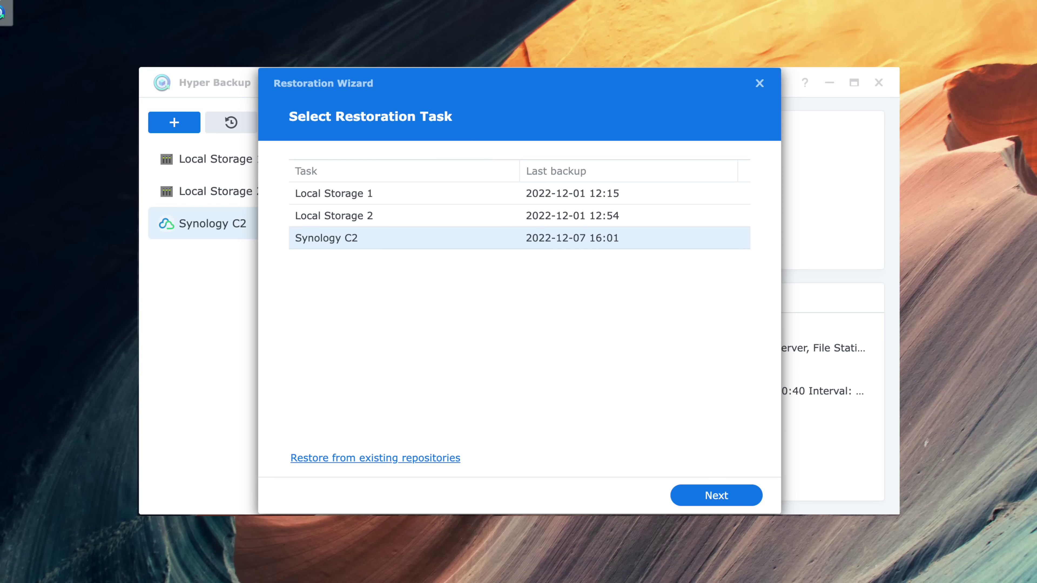
- Restore from Local Storage 2, reviewing the 12:33:04 configuration version but choosing not to restore system configuration
left_click(715, 468)
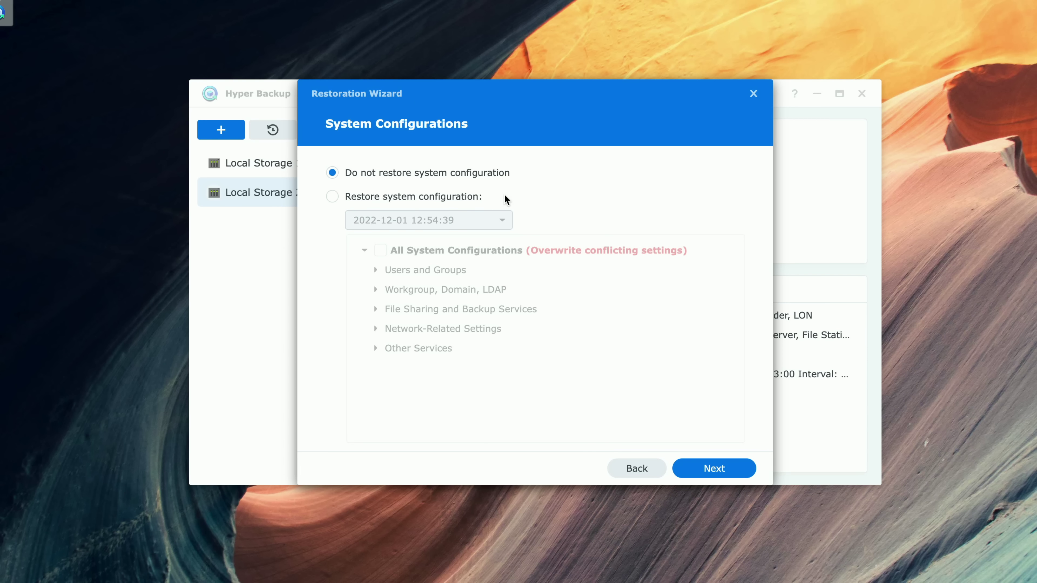
left_click(444, 198)
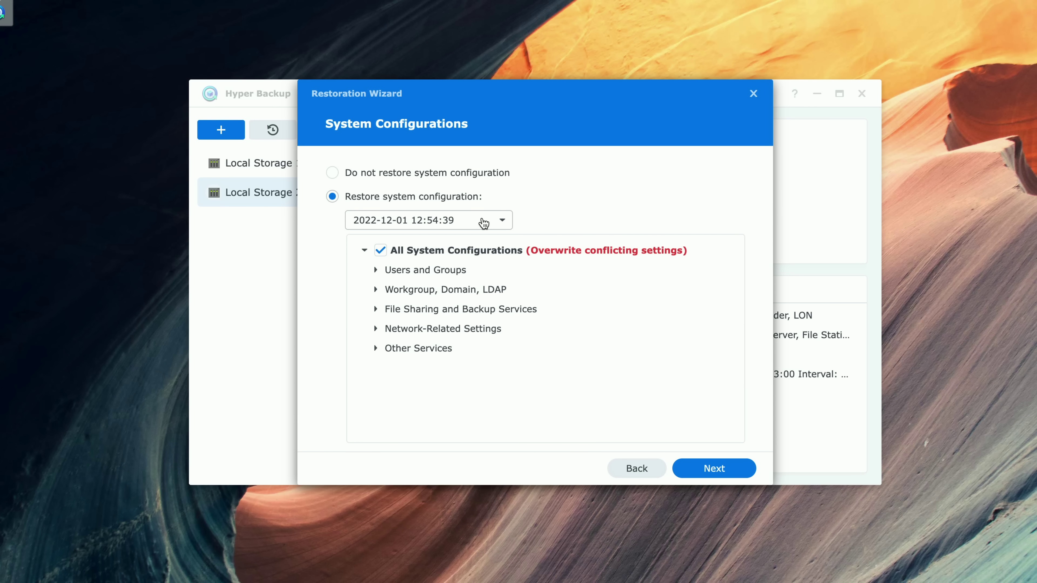
left_click(484, 223)
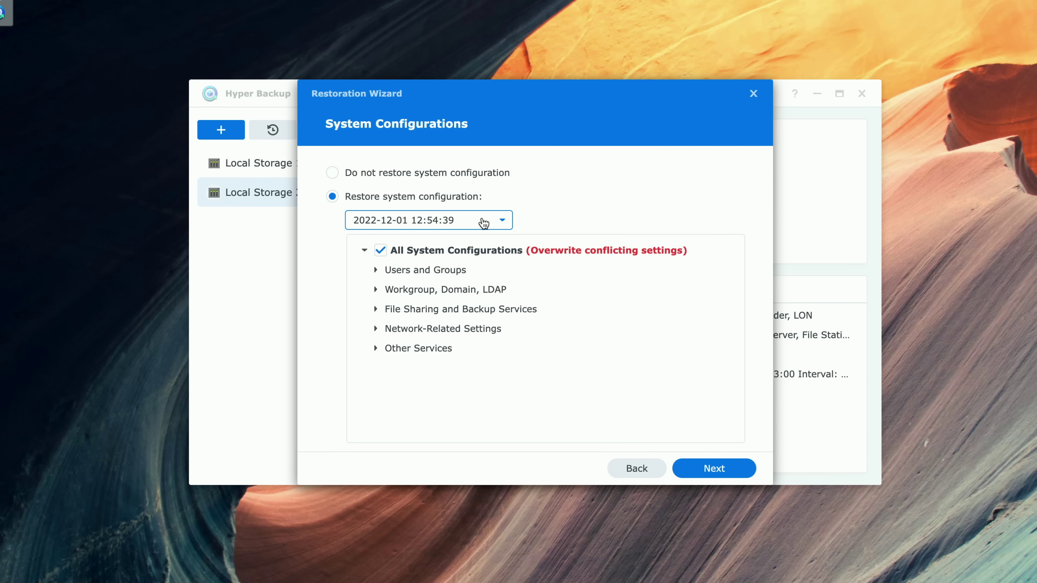
left_click(473, 268)
left_click(381, 179)
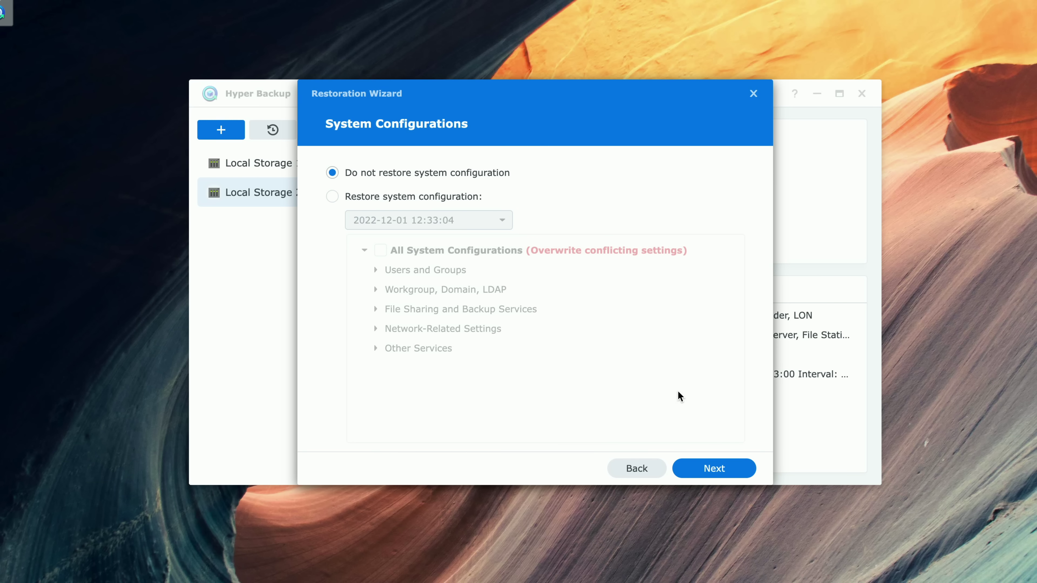
left_click(715, 469)
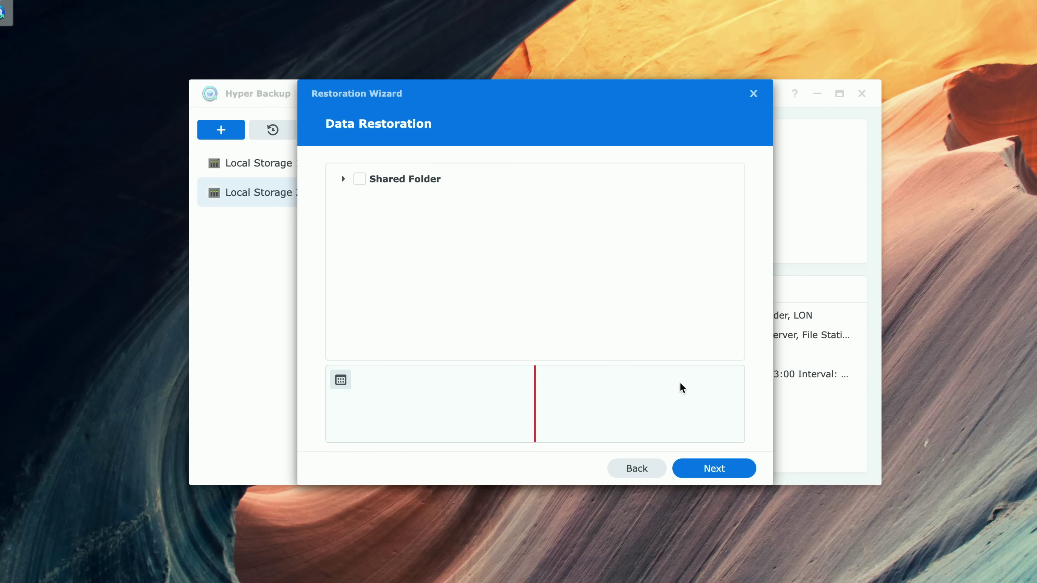
left_click(371, 199)
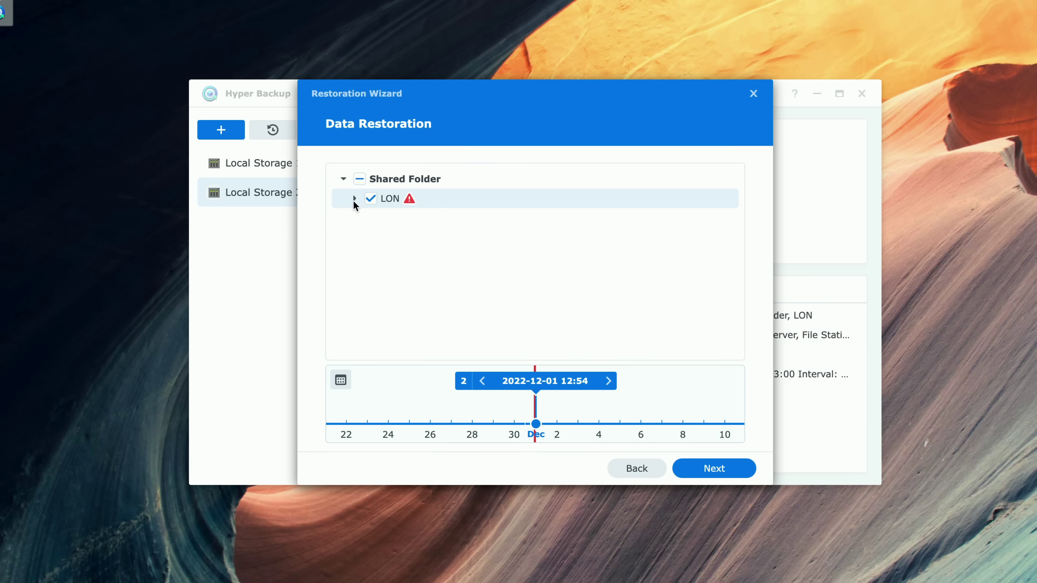
left_click(355, 199)
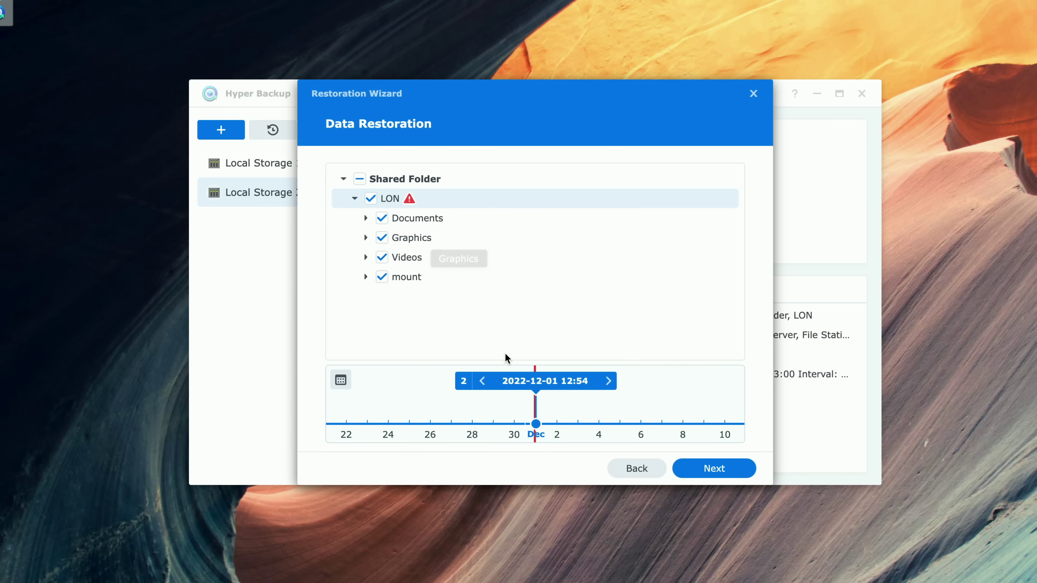
left_click(484, 382)
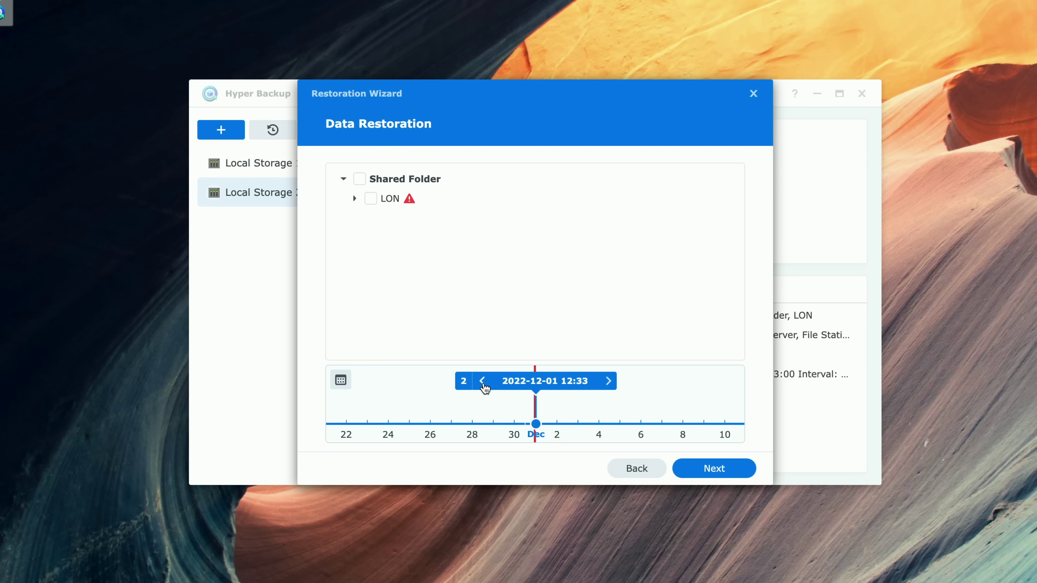
left_click(609, 382)
left_click(483, 381)
- Select LON but untick Graphics, Videos and mount, leaving only Documents
left_click(371, 199)
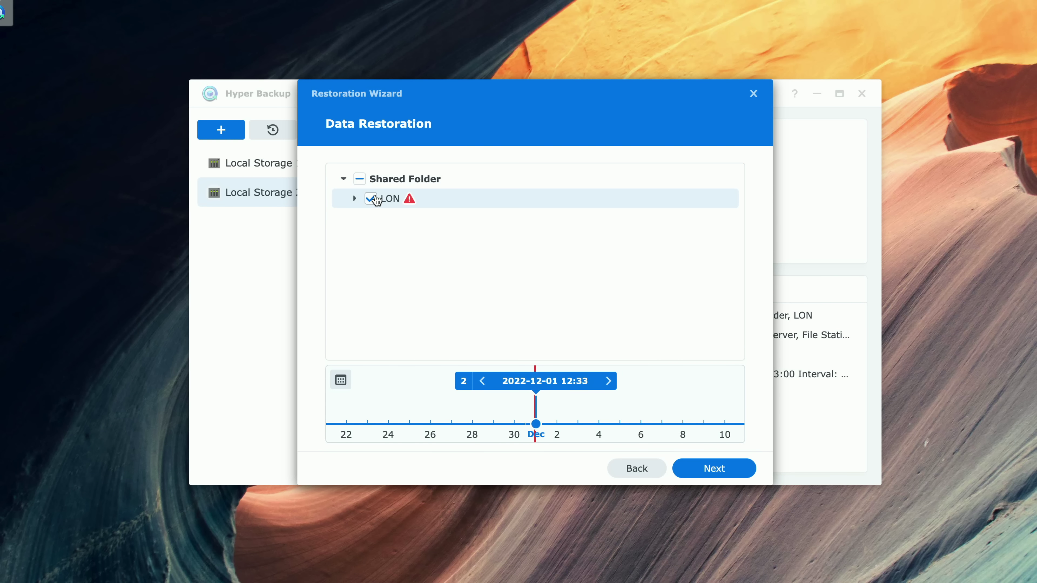
left_click(355, 199)
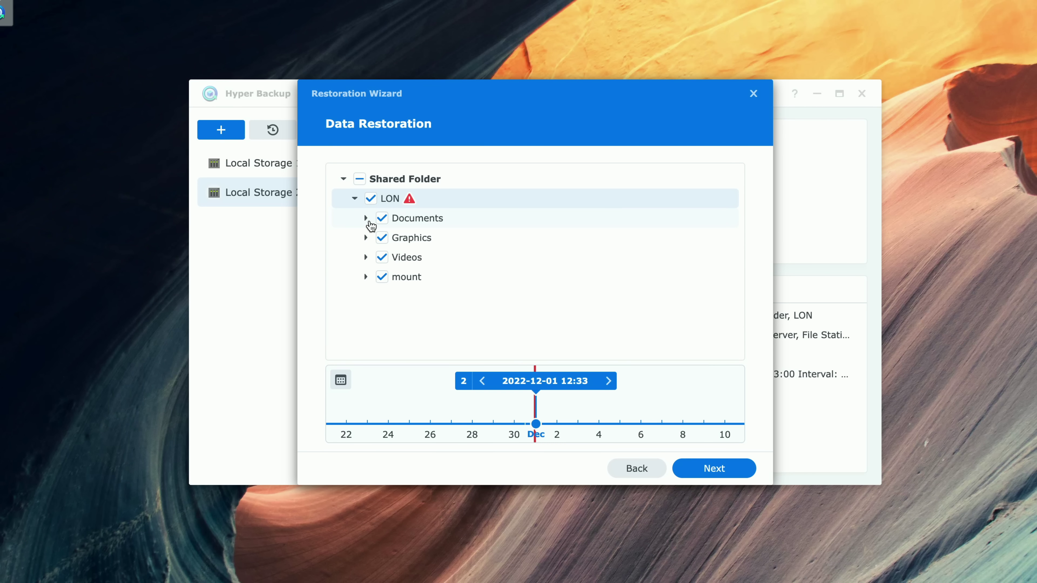
left_click(366, 219)
left_click(382, 238)
left_click(382, 257)
left_click(383, 276)
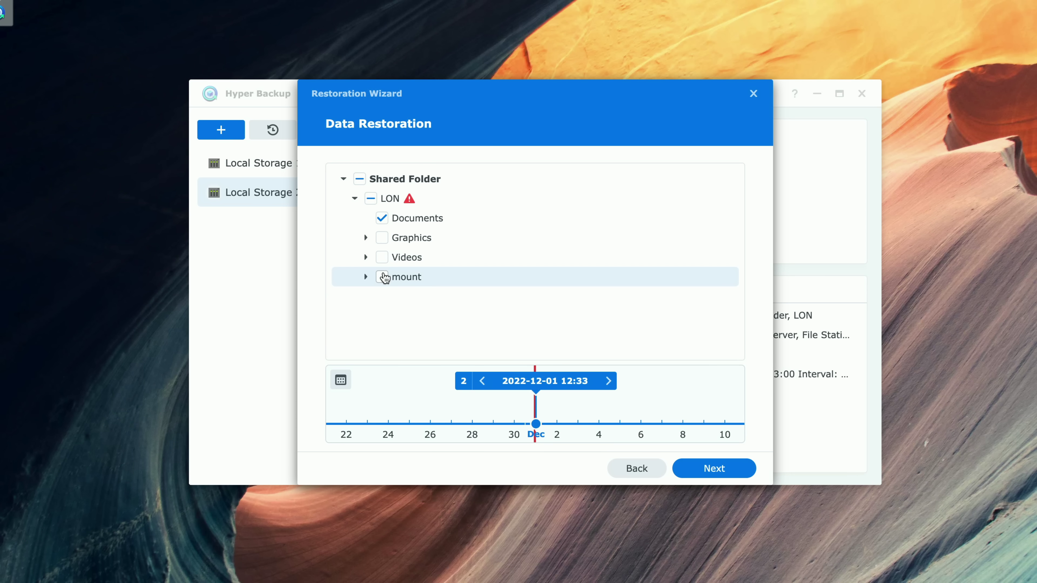
left_click(407, 238)
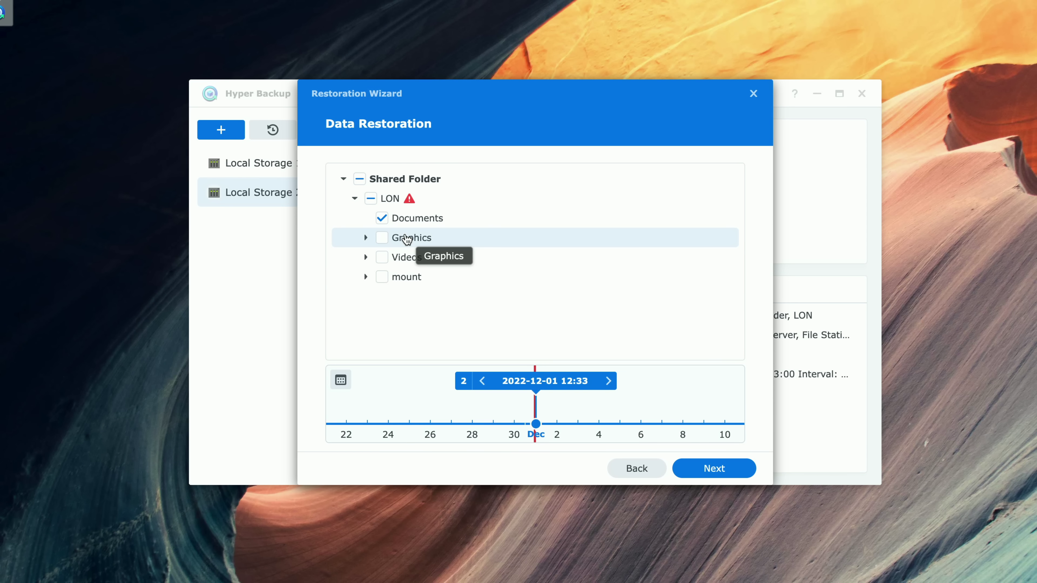
left_click(411, 219)
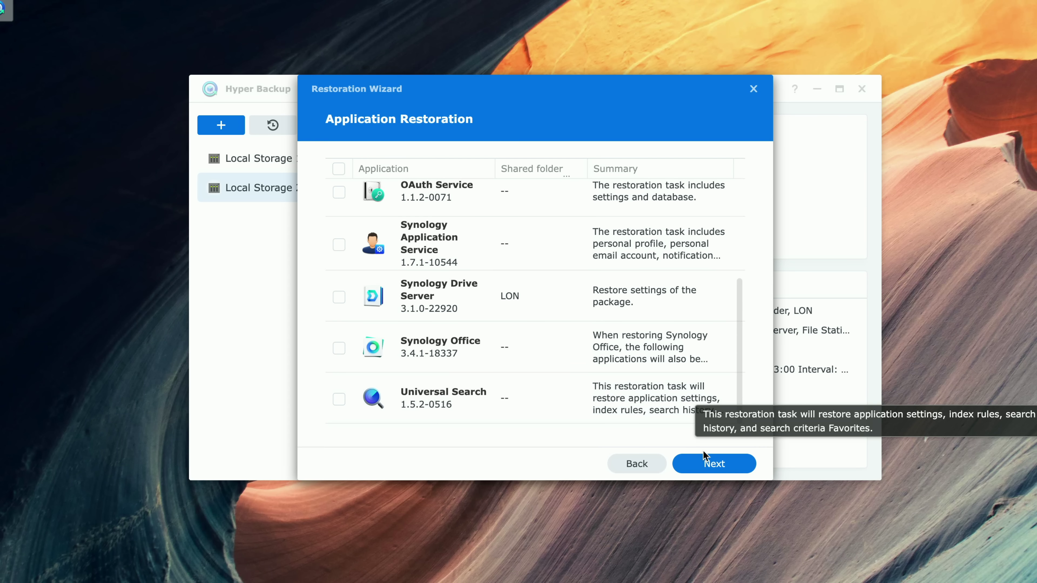
- Skip application restore, confirm the summary to run the restore, and dismiss the Succeeded report
left_click(704, 469)
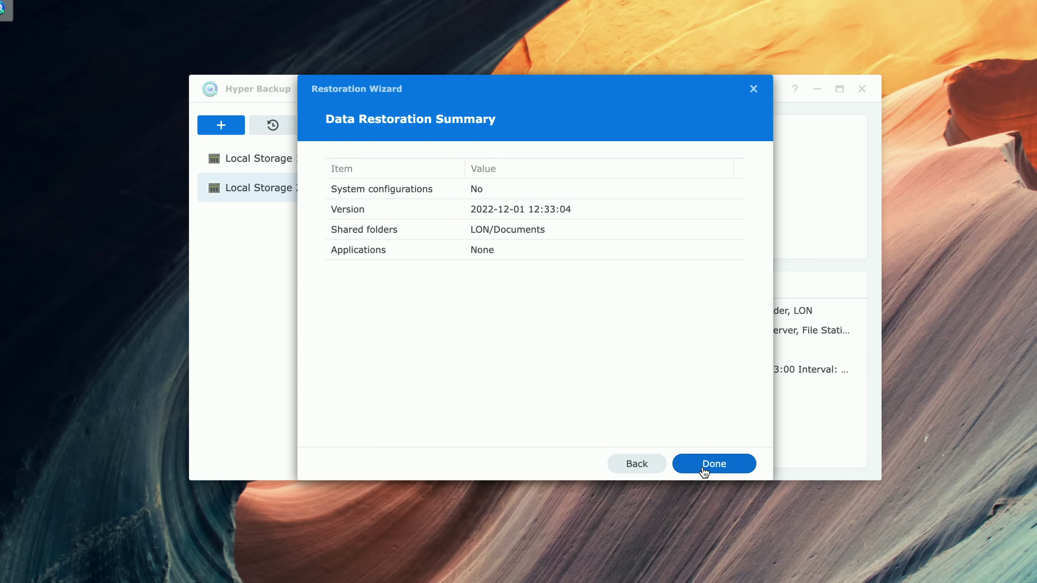
left_click(704, 472)
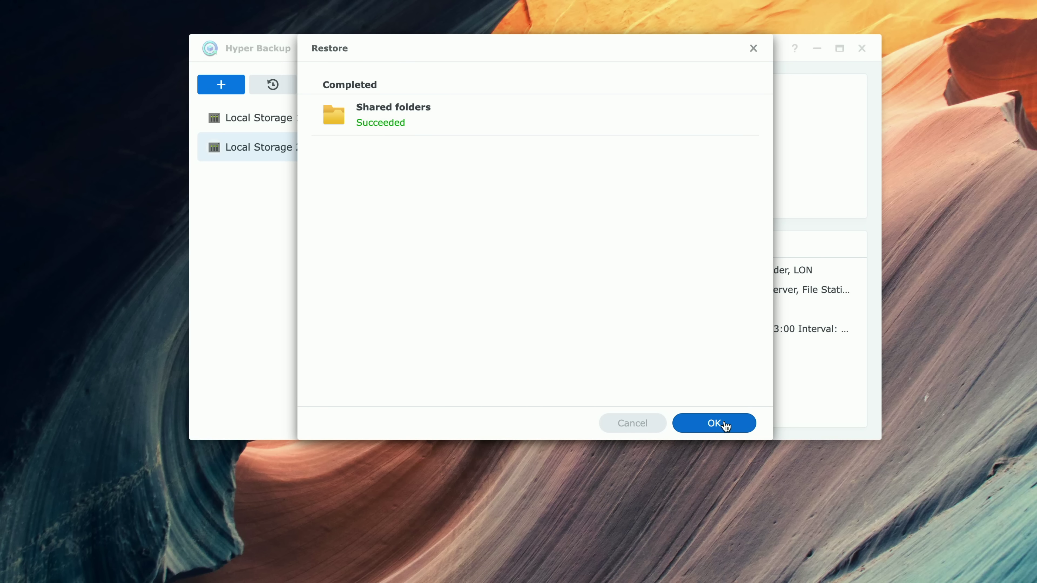
left_click(723, 428)
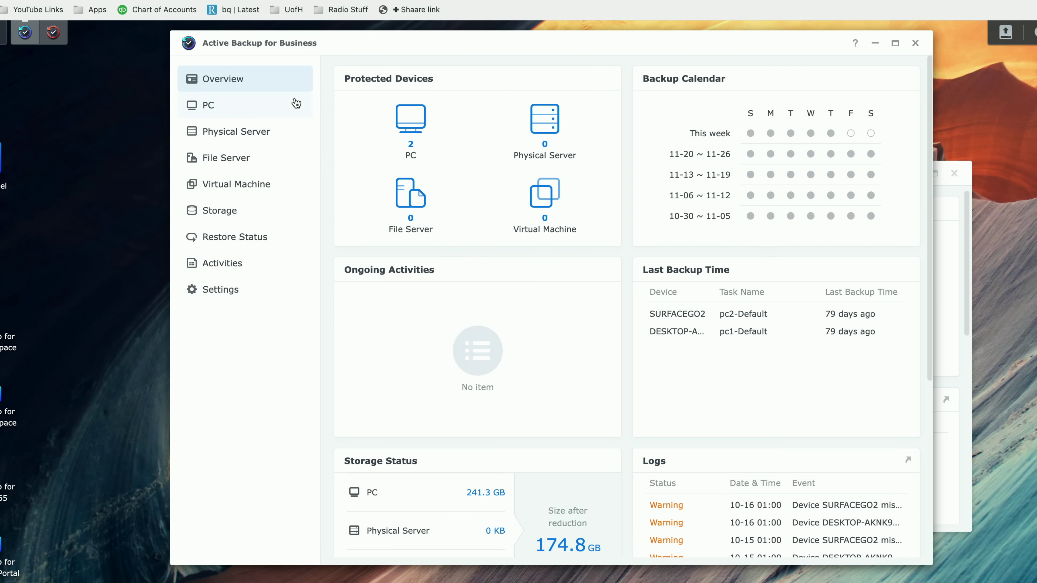
- Check Active Backup for Business storage details, close it, and reposition the Microsoft 365 window
left_click(232, 223)
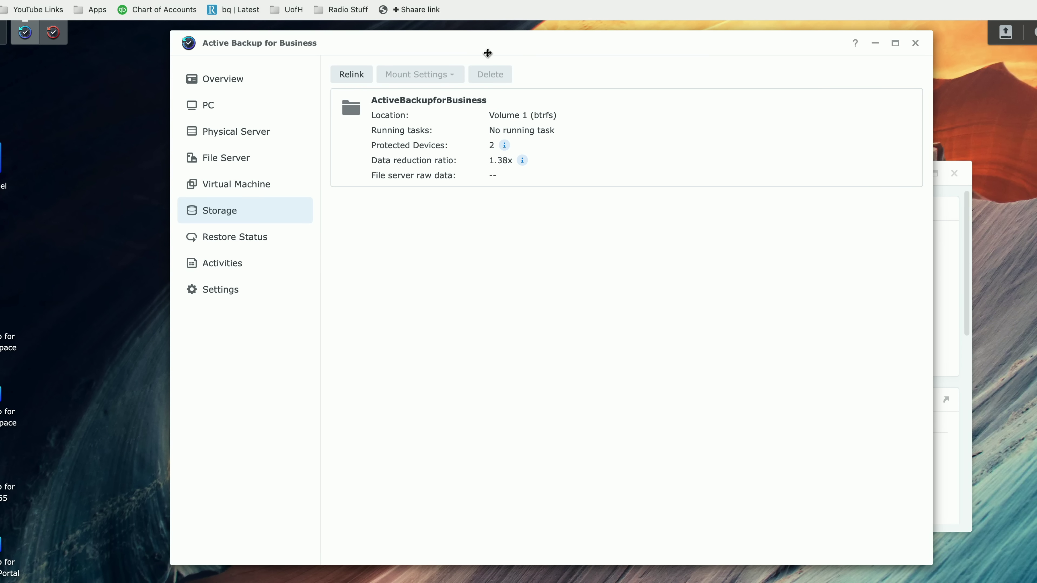
left_click(915, 43)
left_click_drag(457, 174, 421, 147)
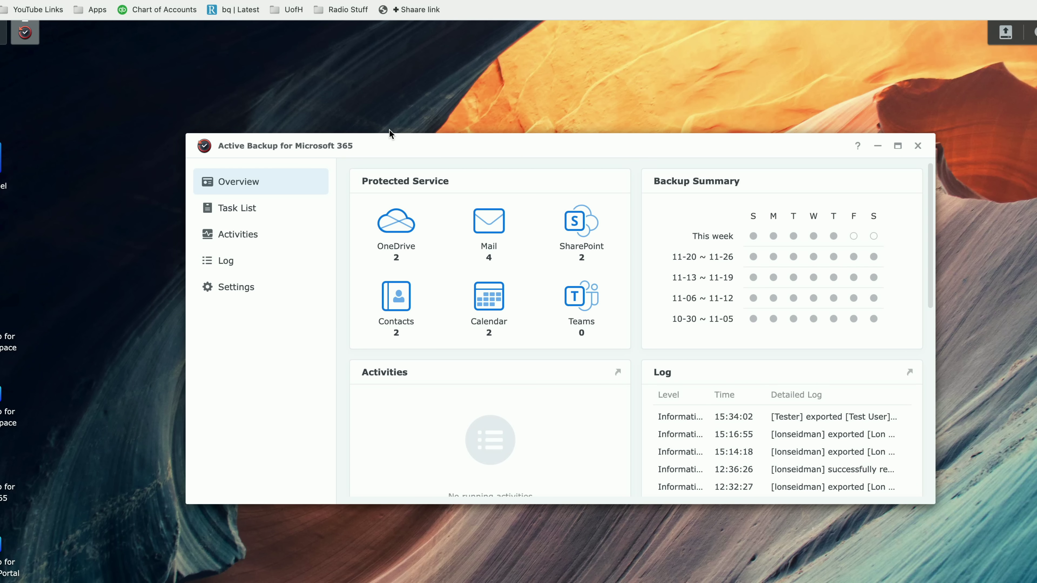
- Enlarge the Microsoft 365 window and create a task that relinks an existing backup task
left_click_drag(390, 132, 368, 77)
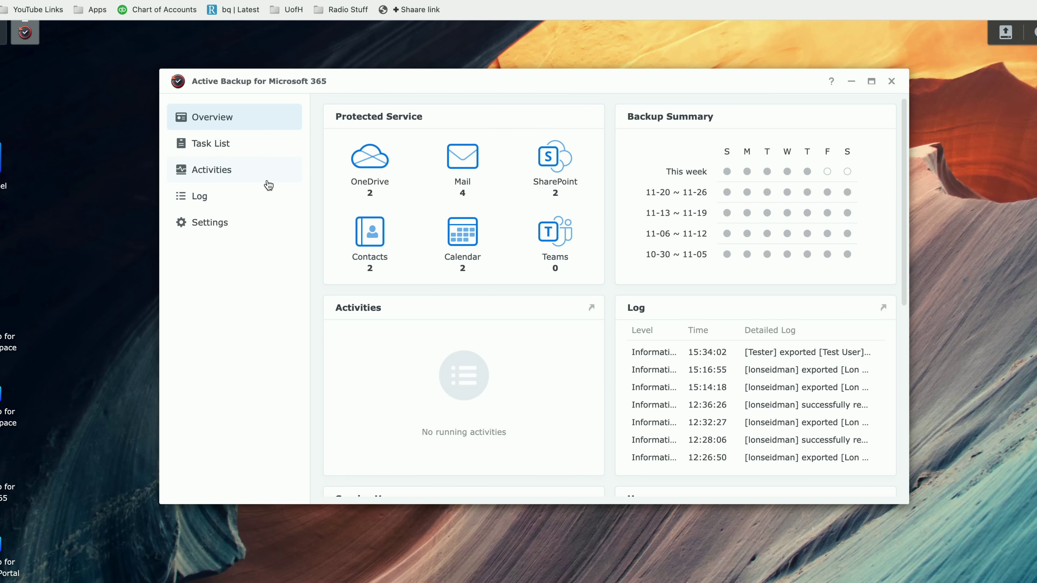
left_click(257, 142)
left_click(349, 114)
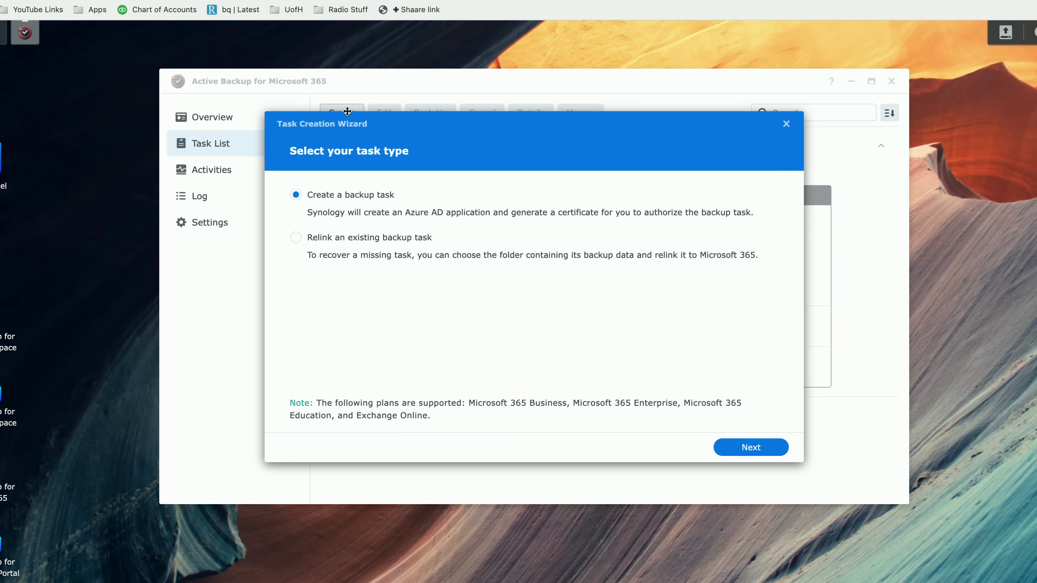
left_click(332, 240)
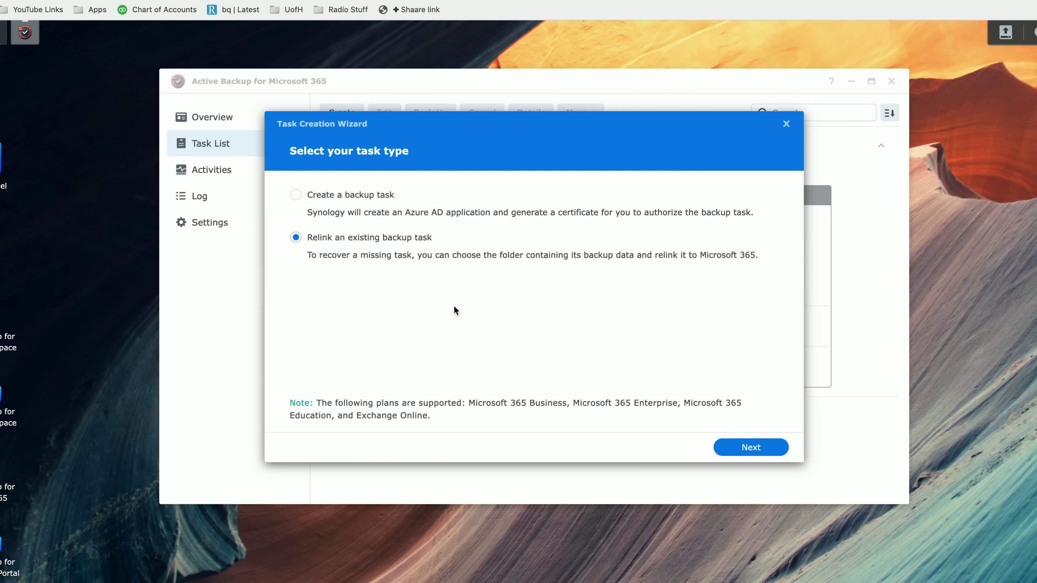
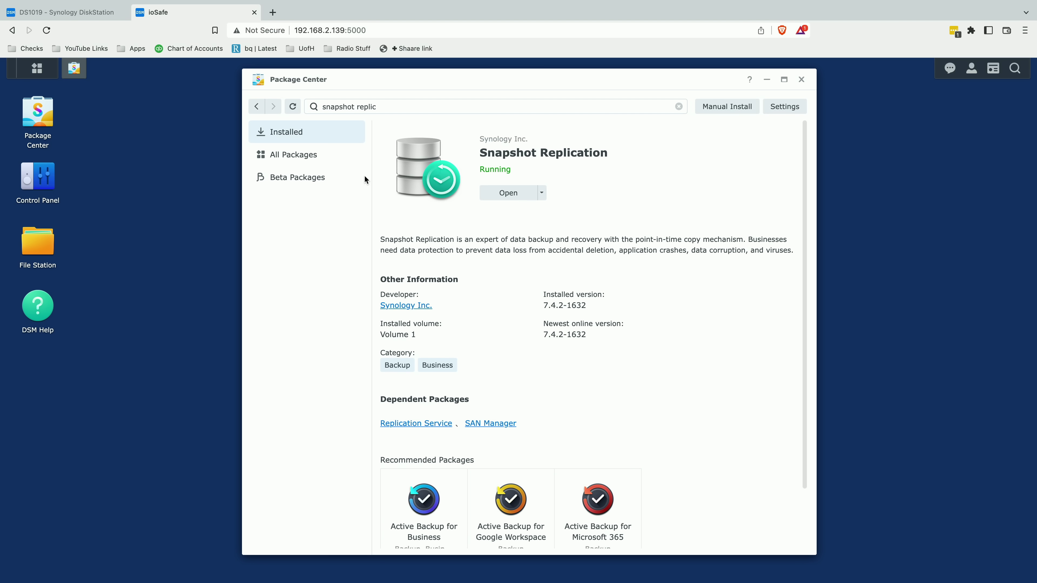
- On the DS1019 server, launch Snapshot Replication from Package Center
left_click(76, 16)
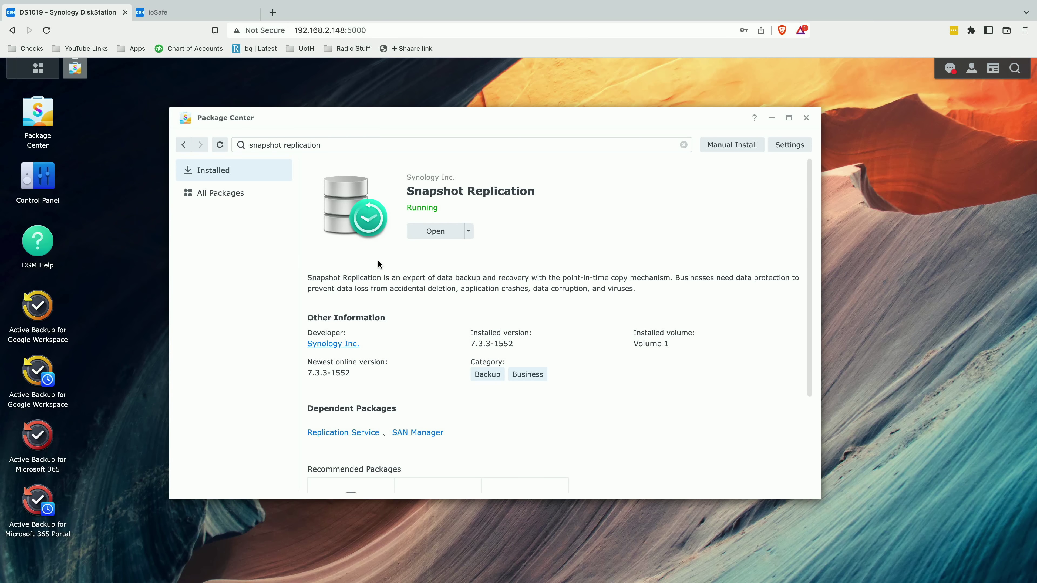
left_click(430, 231)
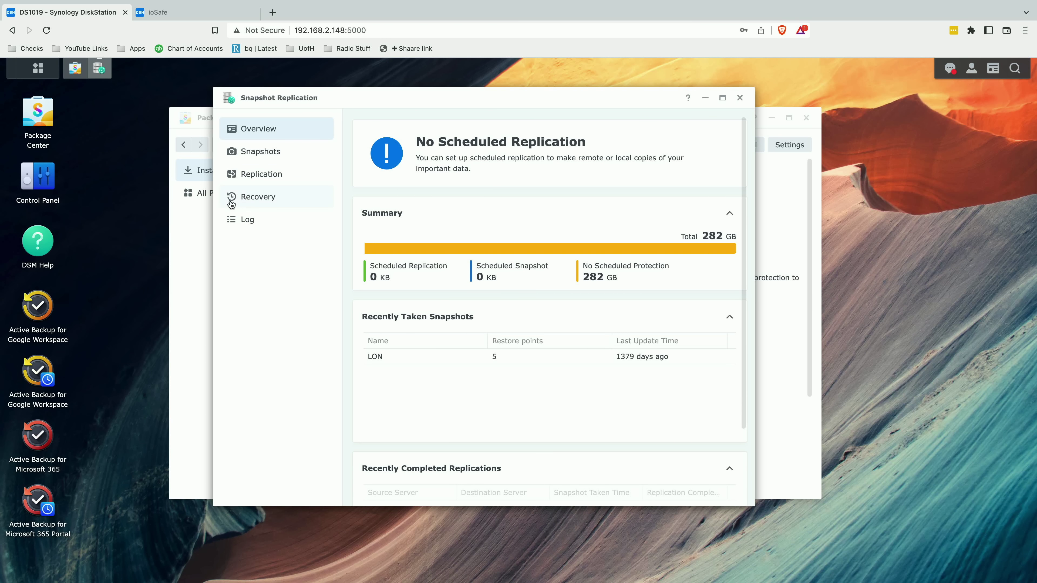
- Create a new shared-folder replication task with a Remote destination
left_click(276, 180)
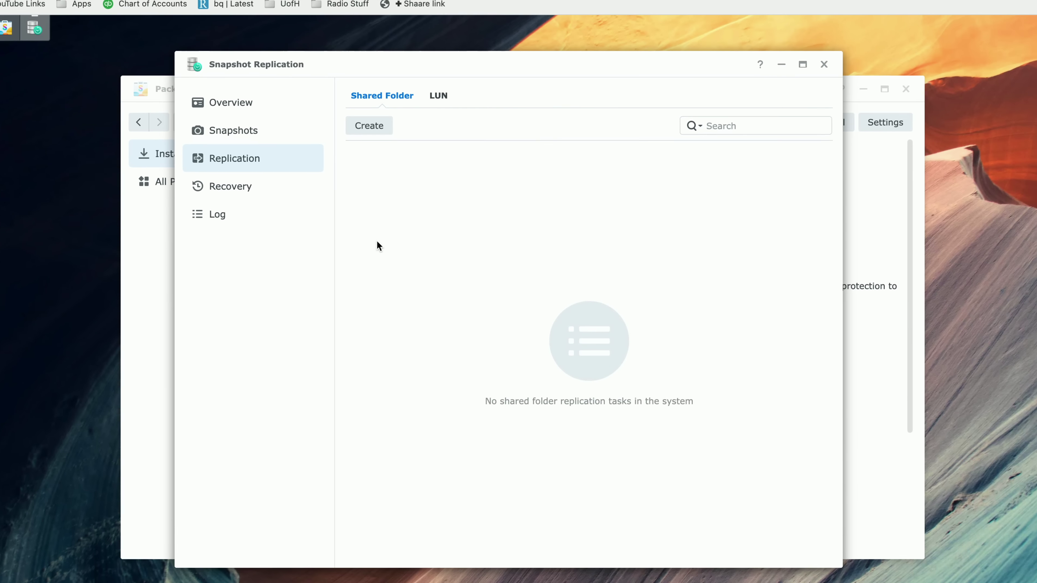
left_click(368, 119)
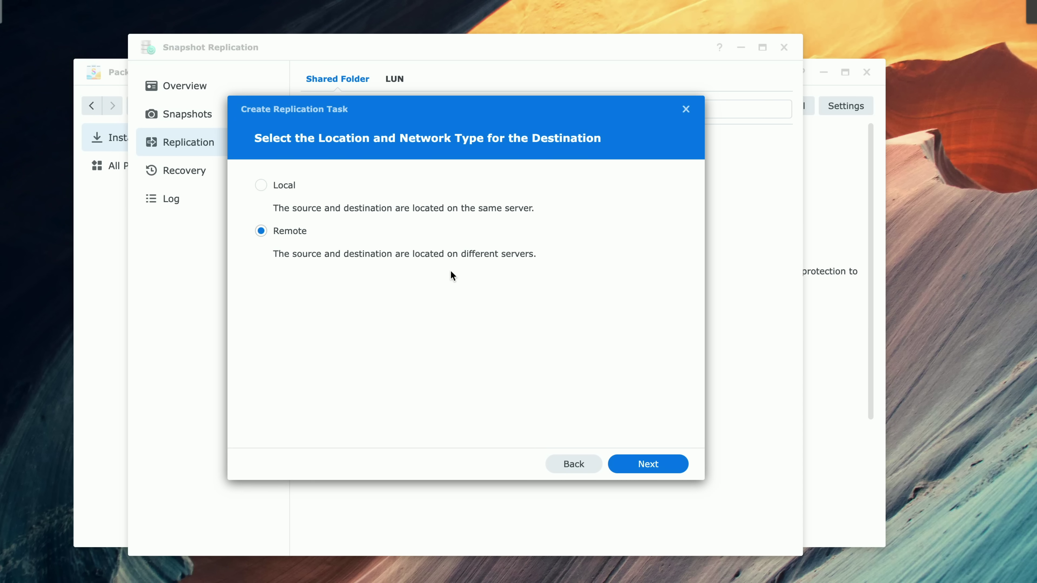
left_click(649, 466)
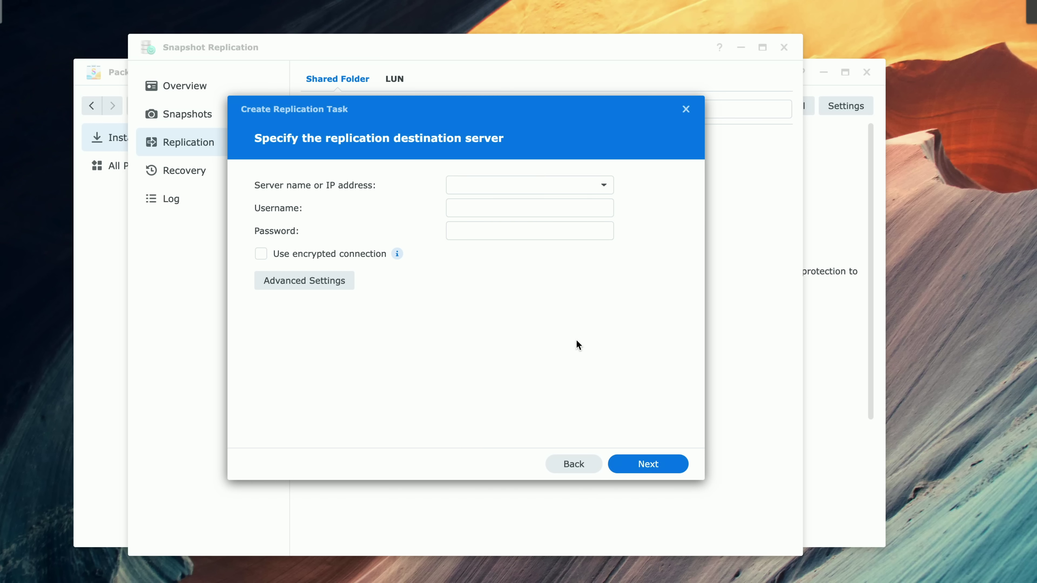
- Copy the ioSafe server's IP and enter 192.168.2.139 as the destination server address
left_click(504, 187)
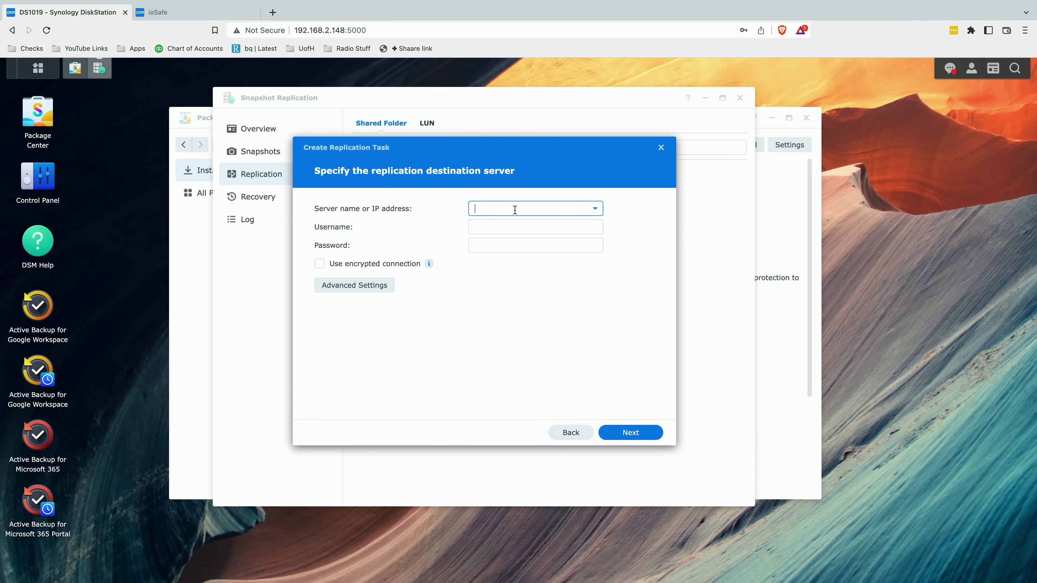
left_click(227, 17)
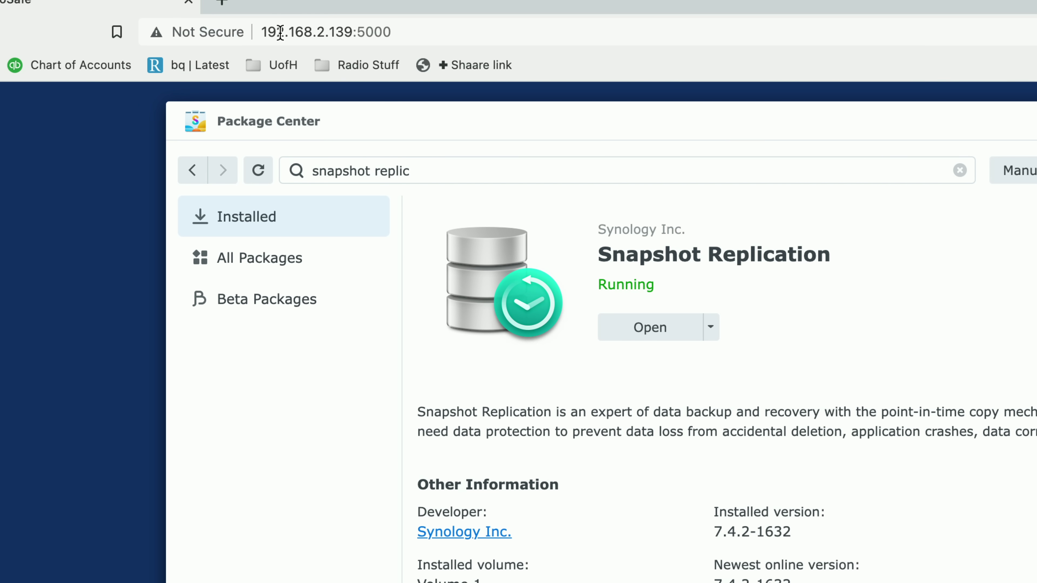
left_click_drag(261, 33, 354, 33)
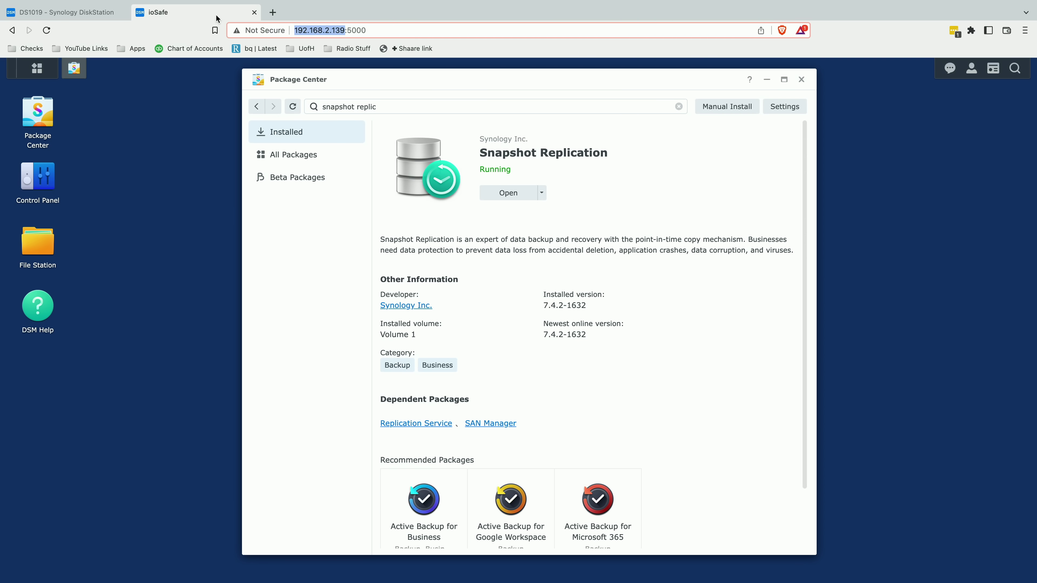
left_click(97, 15)
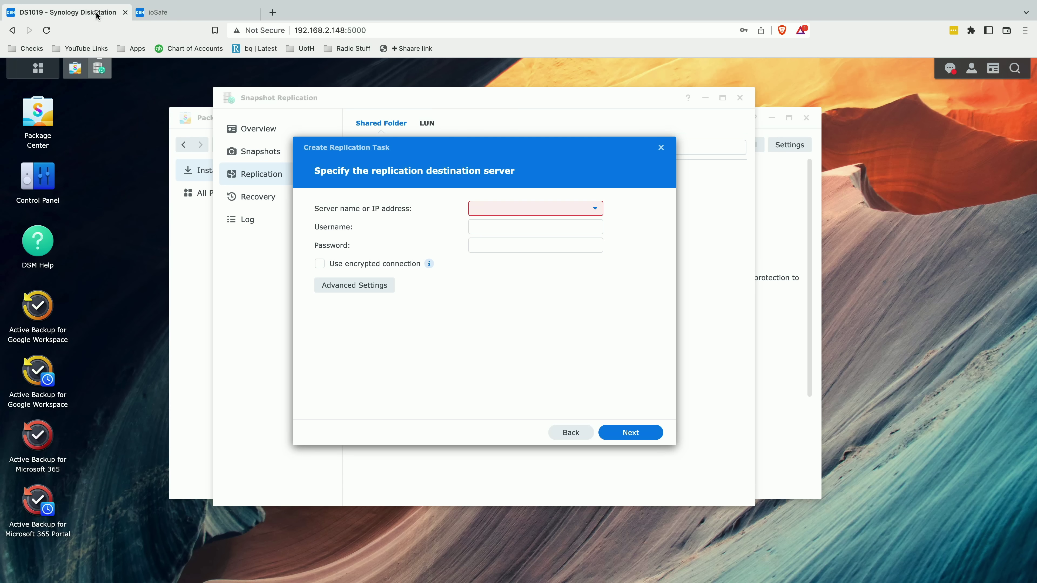
type("192.168.2.139")
key("Tab")
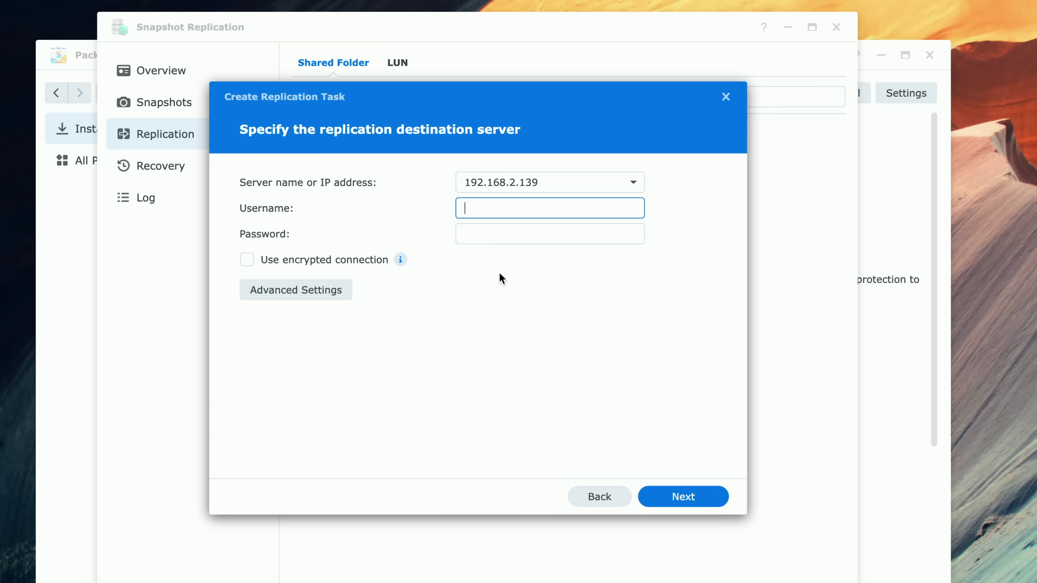
- Enter the admin username and password, enable encrypted connection, and view Advanced Settings
type("admin")
key("Tab")
type("••••••••••••")
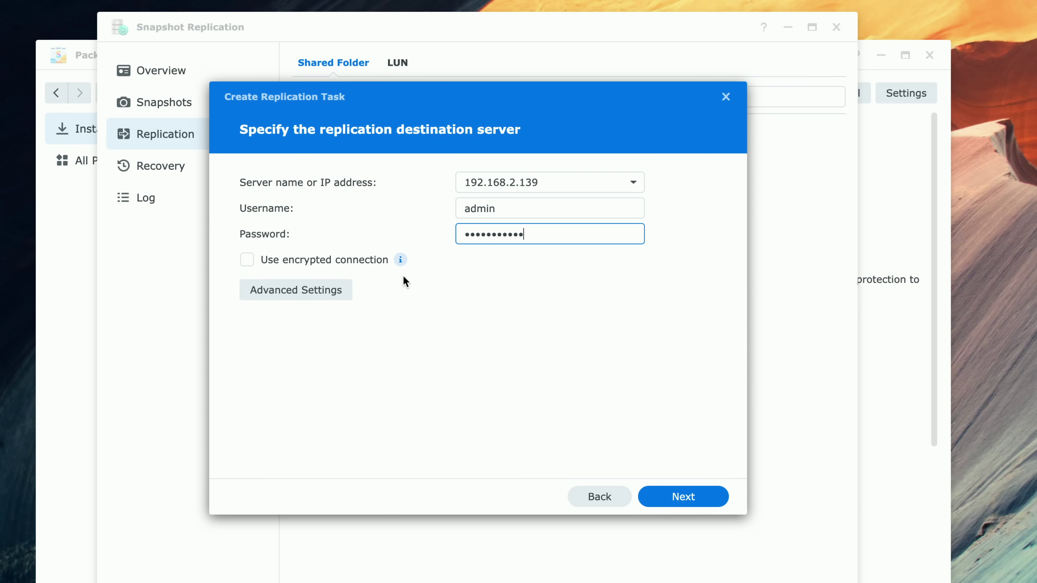
left_click(347, 261)
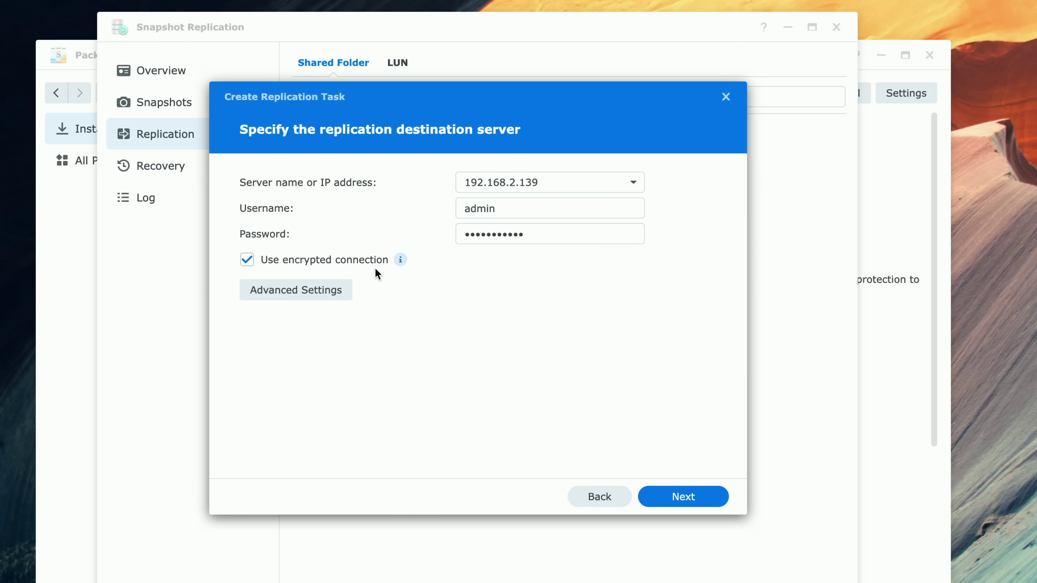
left_click(334, 290)
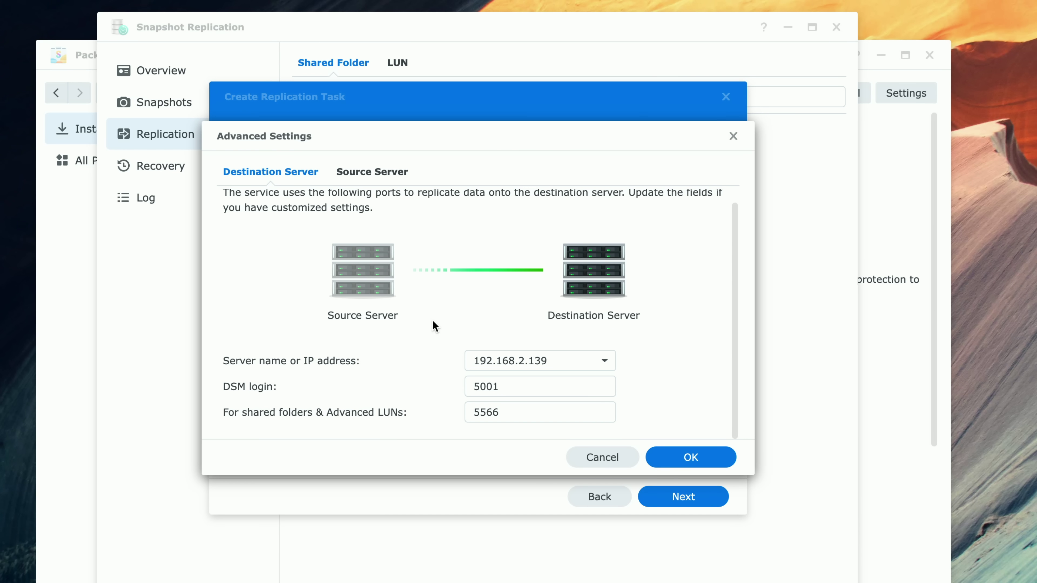
- Keep the default ports 5001 and 5566 and connect to the destination server
scroll(436, 325, "down", 1)
scroll(436, 325, "up", 1)
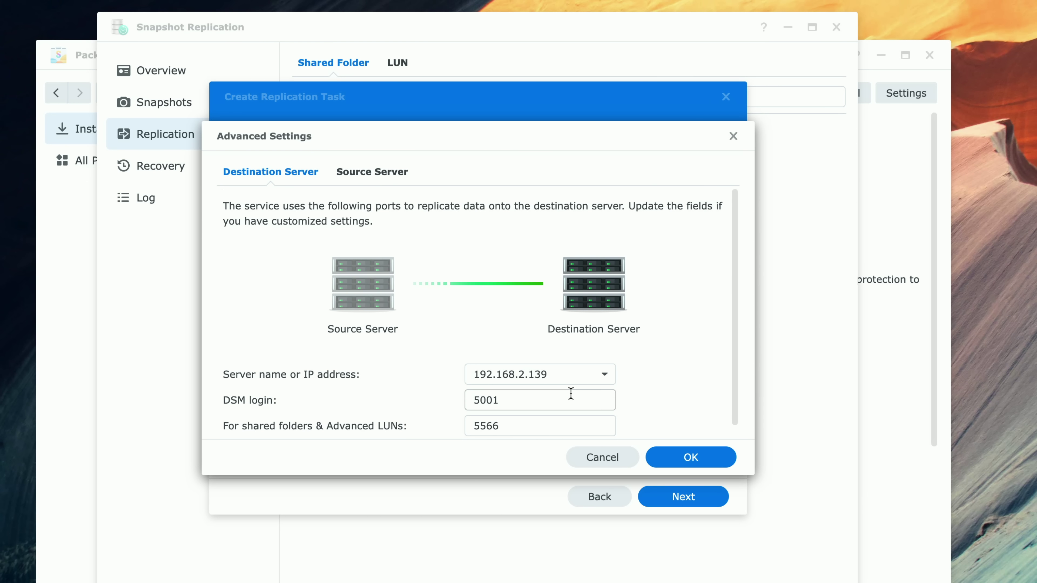
left_click(682, 456)
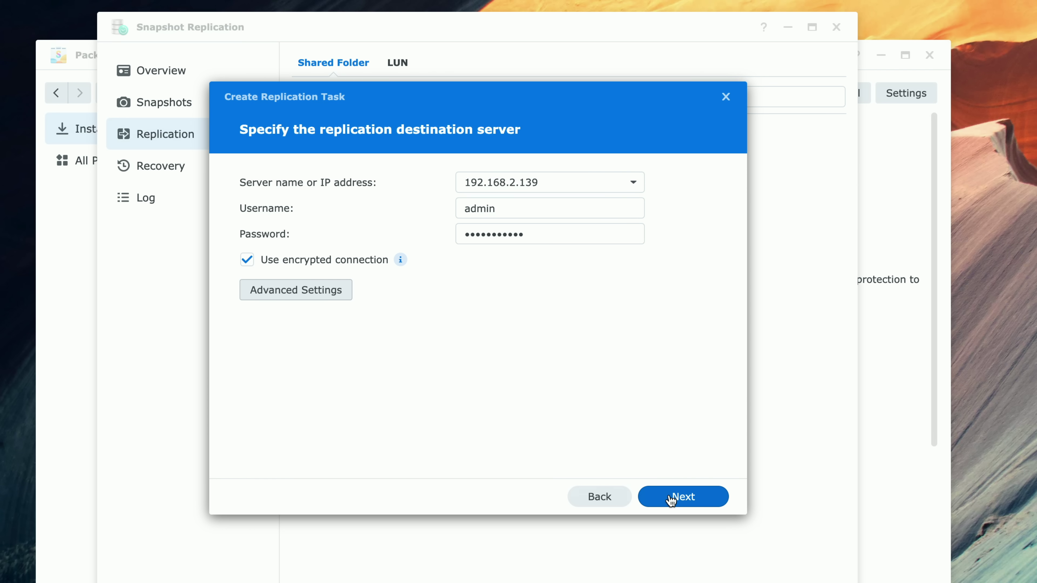
left_click(671, 499)
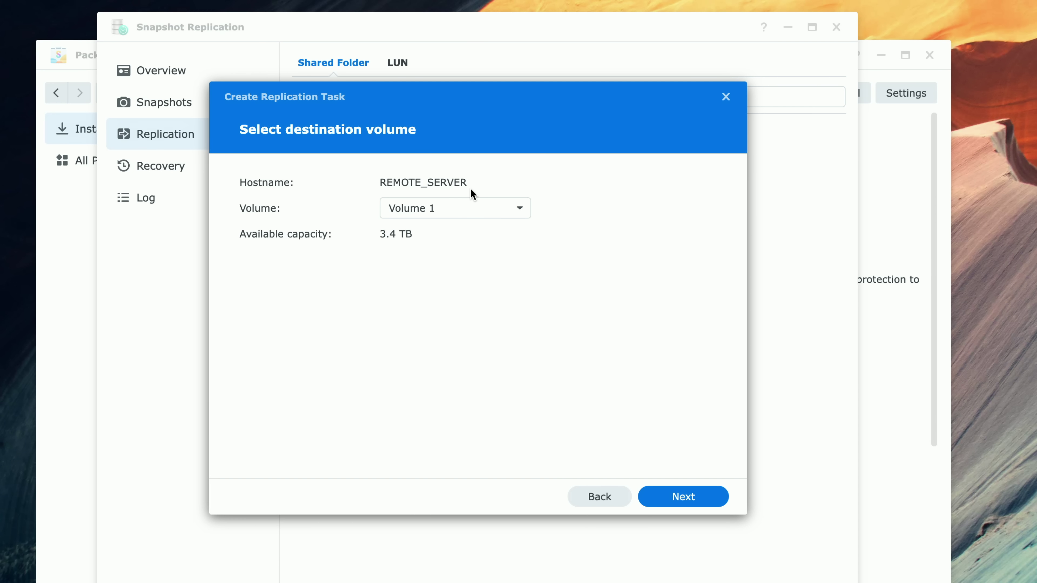
- Choose Volume 1 as the destination volume and continue to data selection
left_click(465, 209)
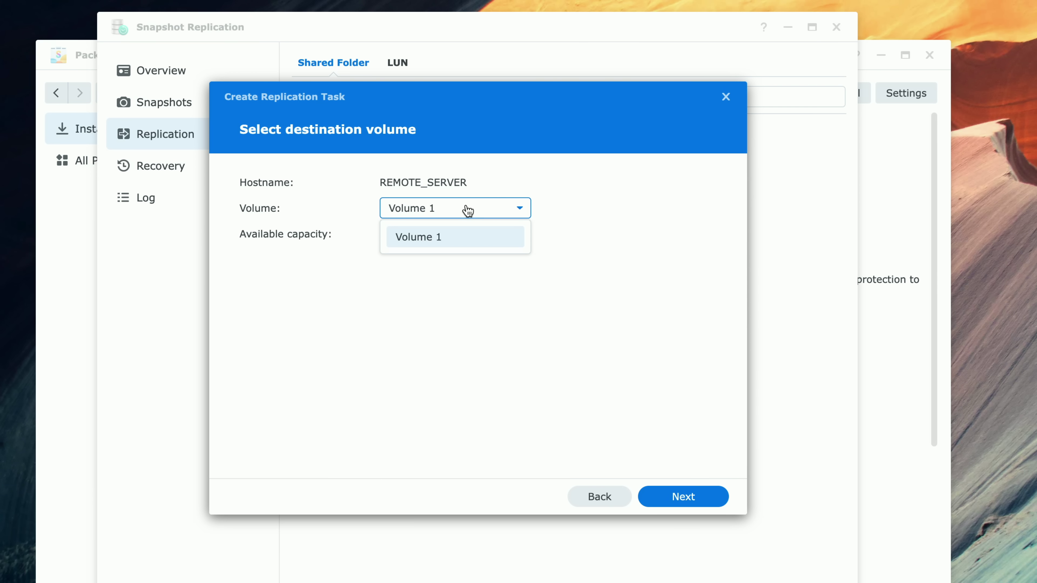
left_click(457, 242)
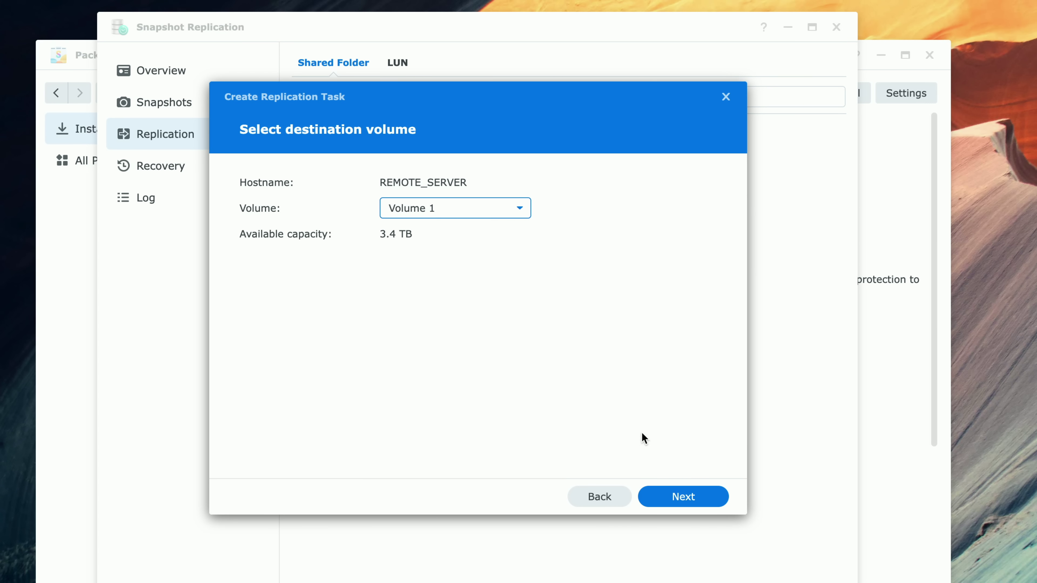
left_click(675, 495)
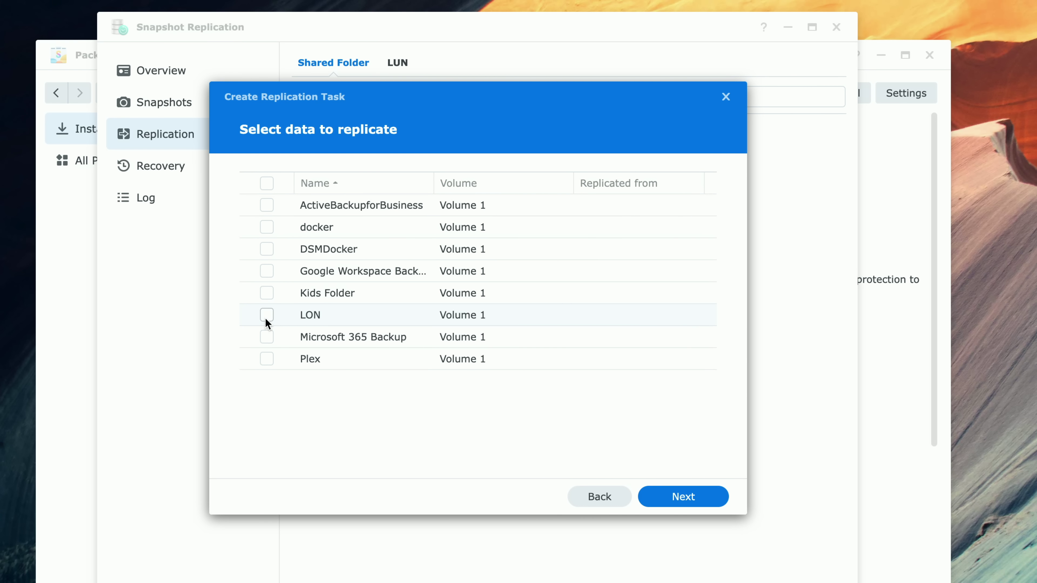
- Select the LON shared folder and send its 56.9 GB initial copy over the network
left_click(265, 318)
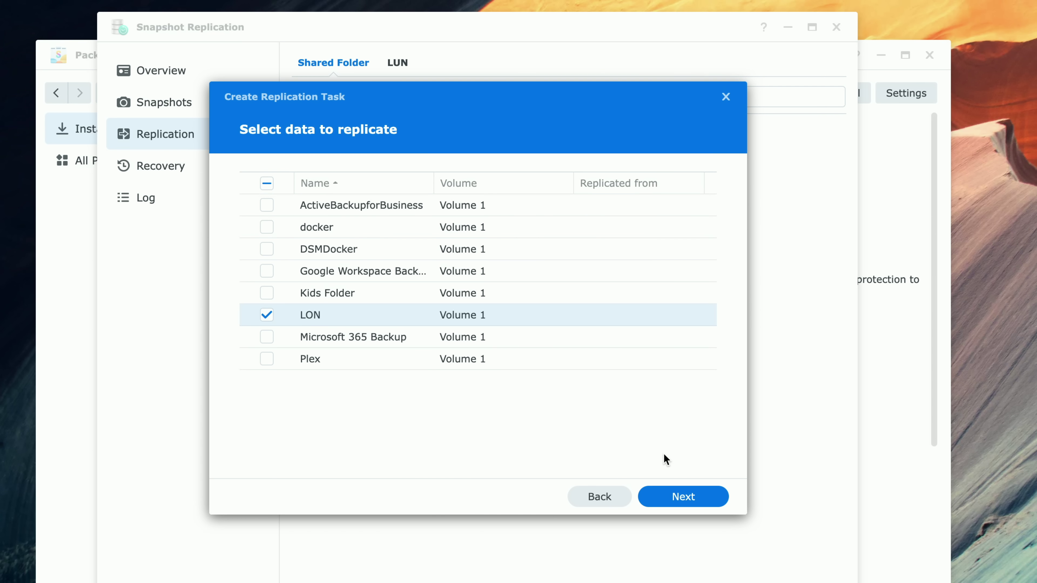
left_click(684, 499)
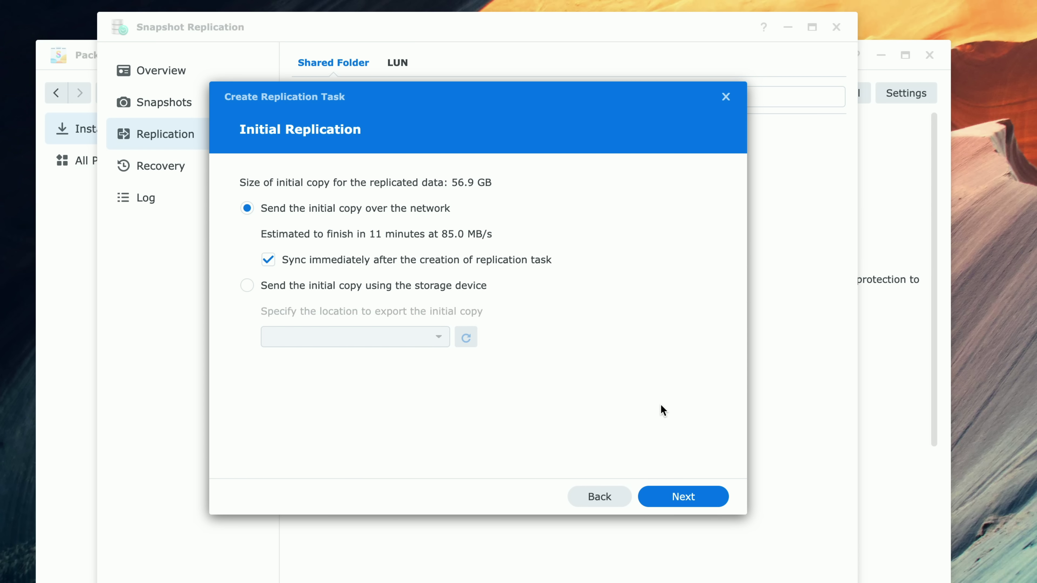
left_click(677, 488)
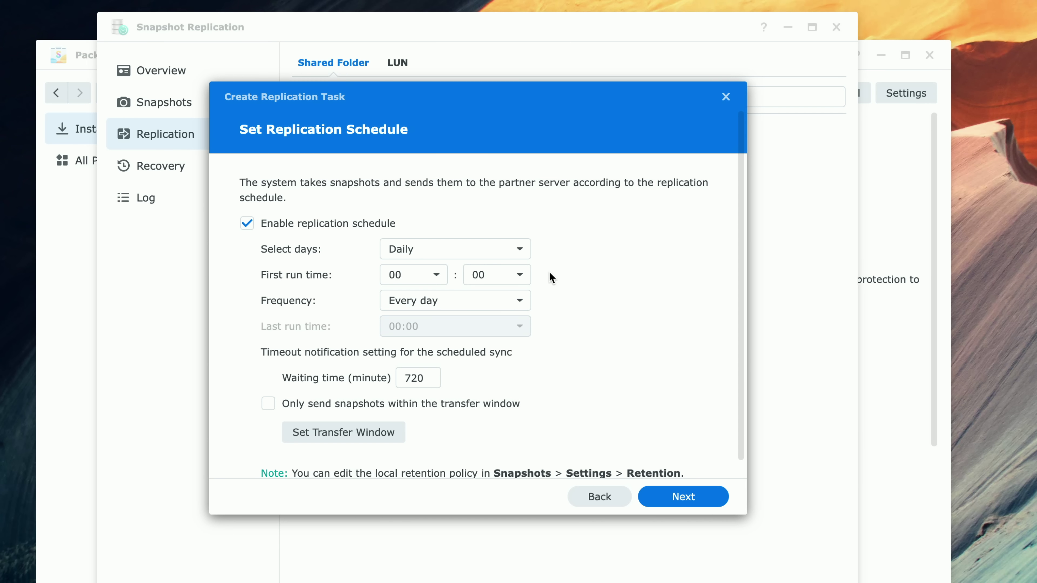
- Schedule replication Daily, every 1 hour from 00:00 with last run at 23:00
left_click(514, 249)
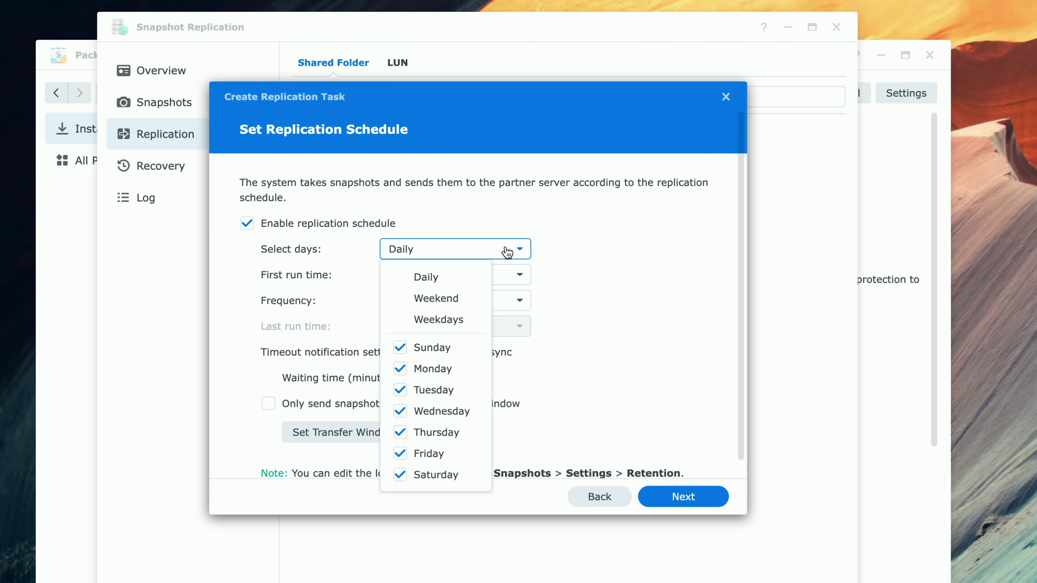
left_click(580, 235)
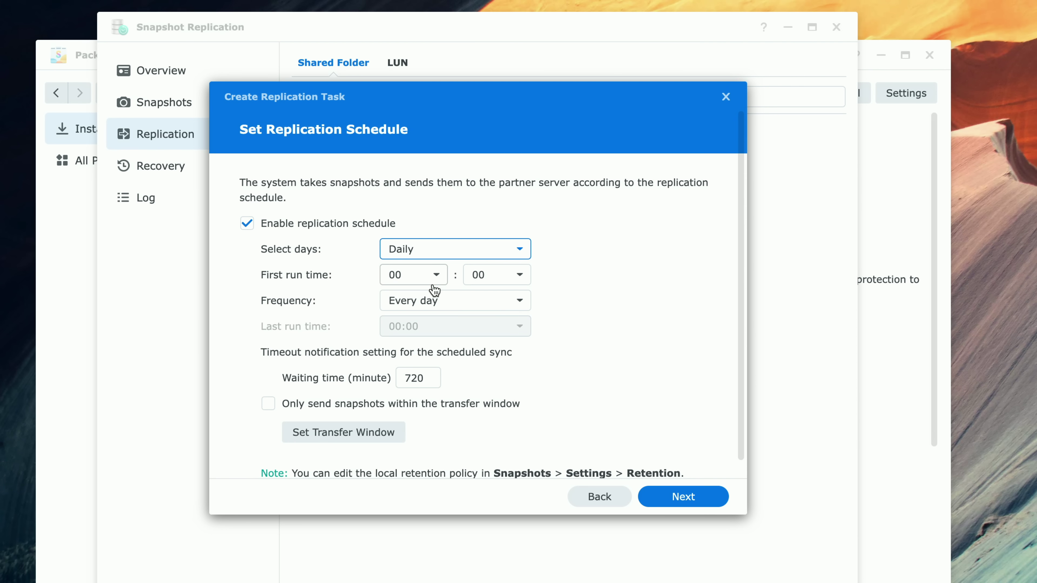
left_click(442, 301)
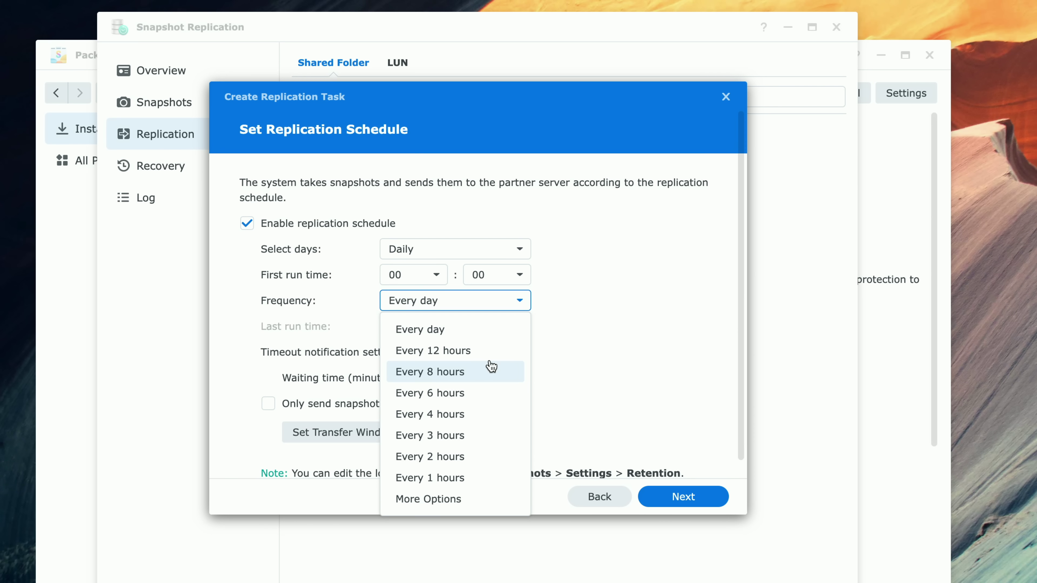
left_click(451, 499)
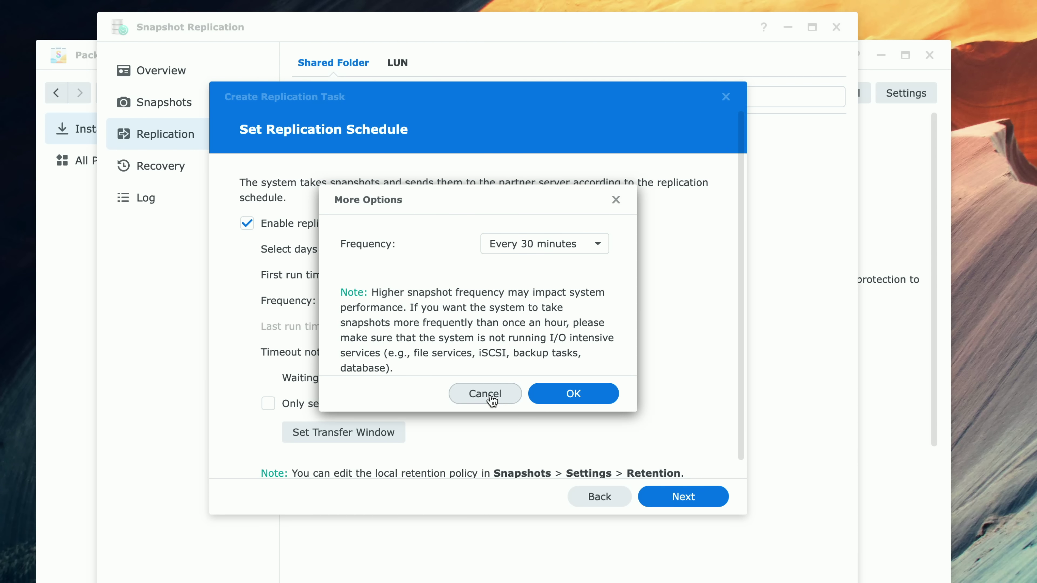
left_click(491, 395)
left_click(474, 248)
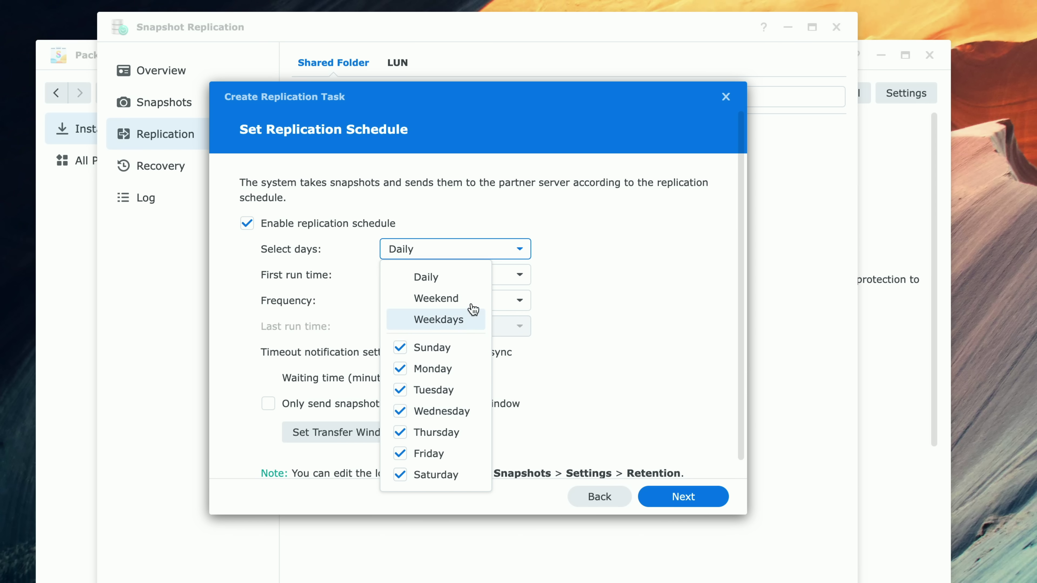
left_click(625, 240)
left_click(460, 301)
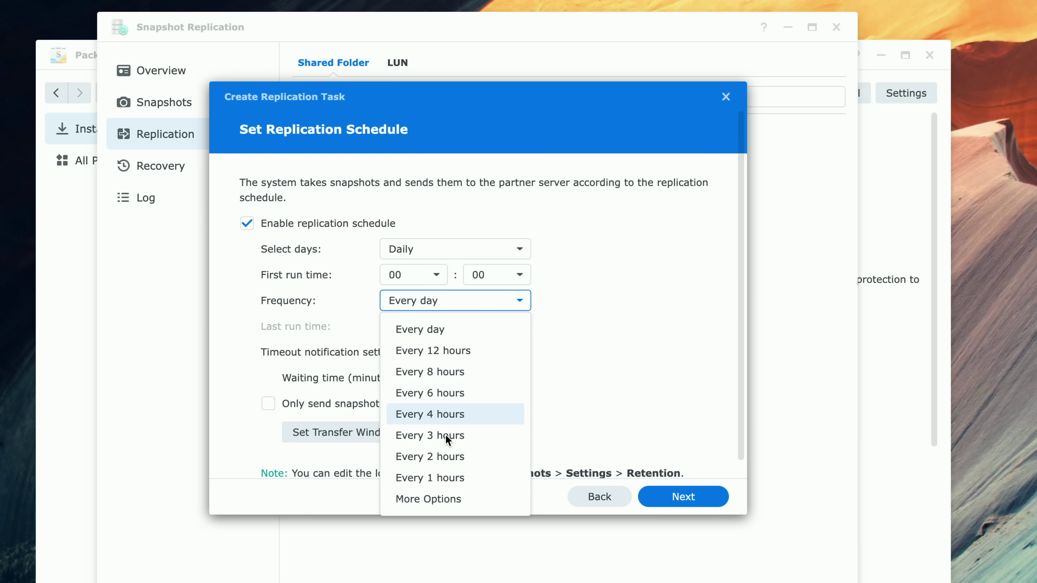
left_click(438, 477)
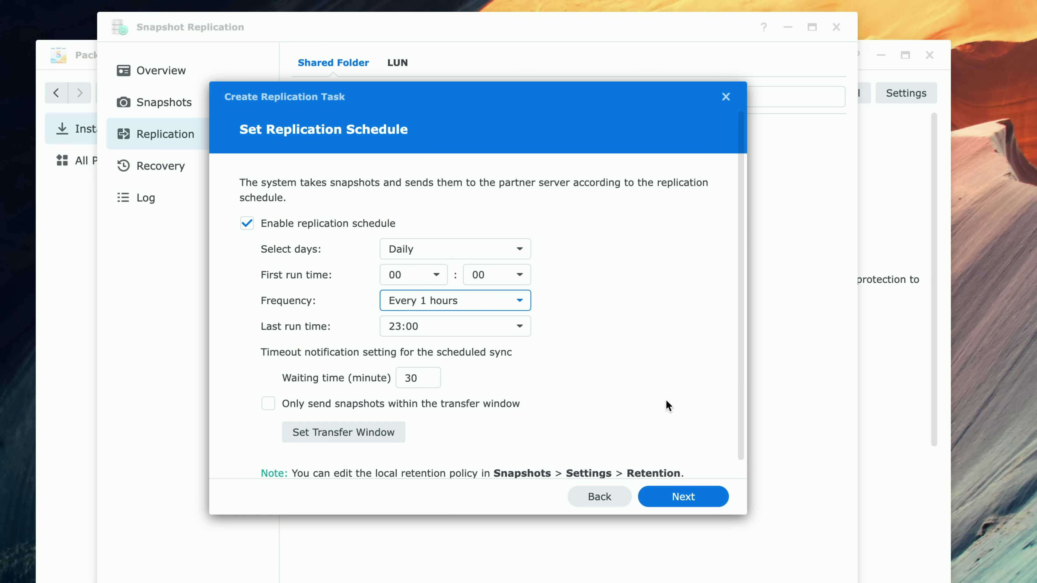
scroll(669, 405, "down", 1)
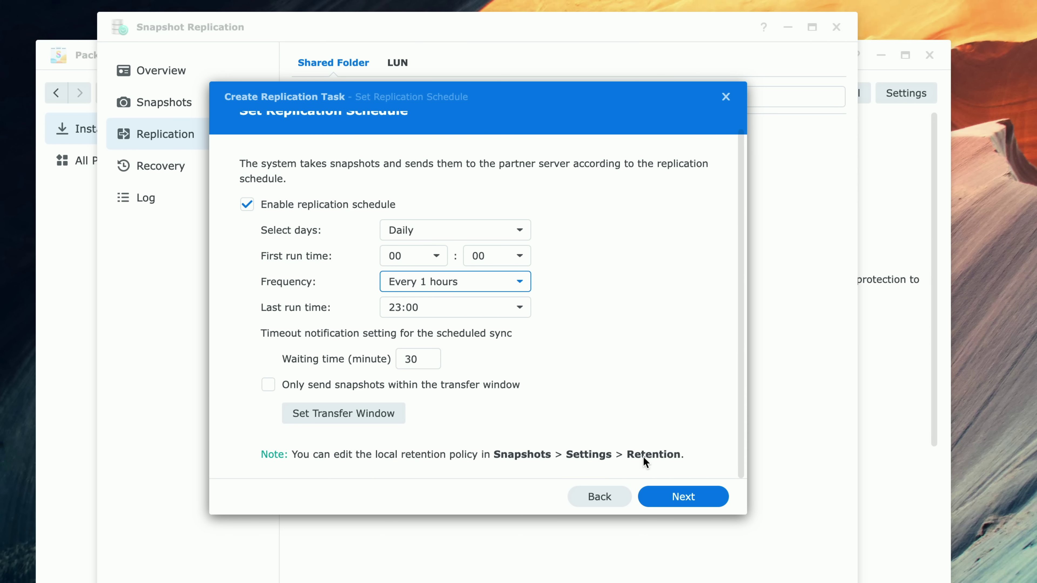
left_click(679, 505)
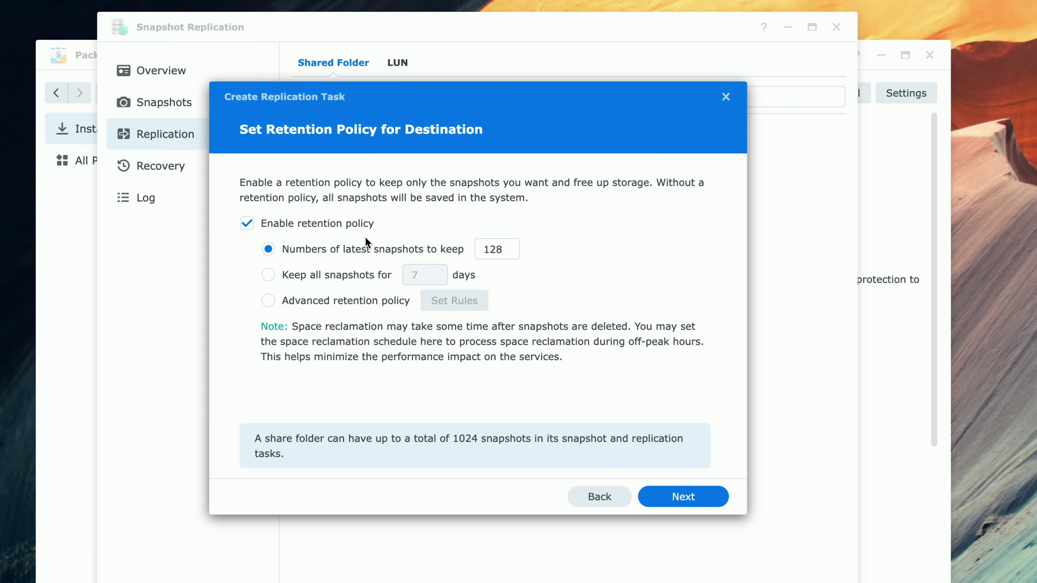
- Review the other retention options and rules, then keep the latest 128 snapshots
left_click(492, 250)
left_click(270, 274)
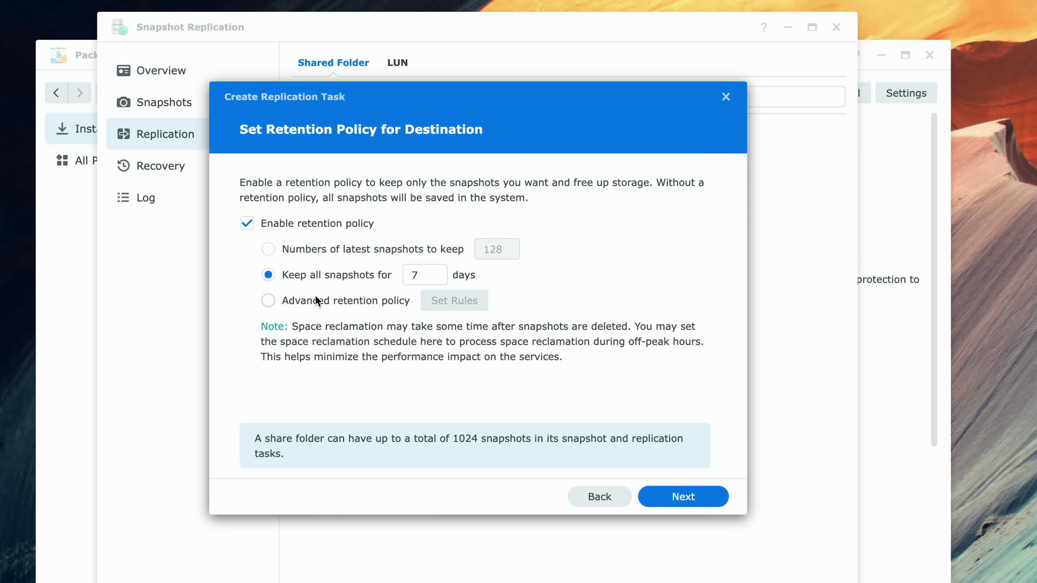
left_click(268, 301)
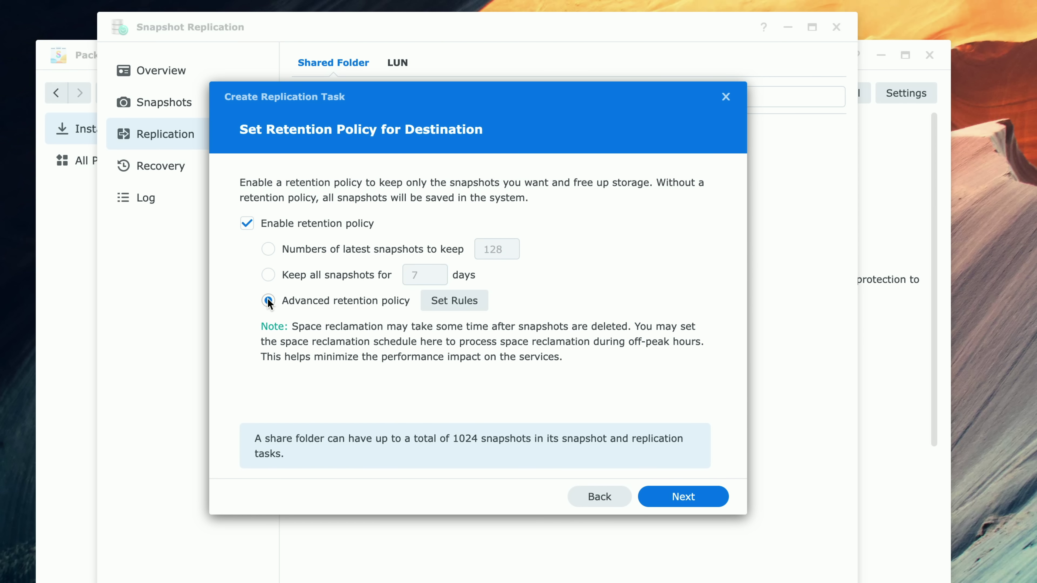
left_click(452, 301)
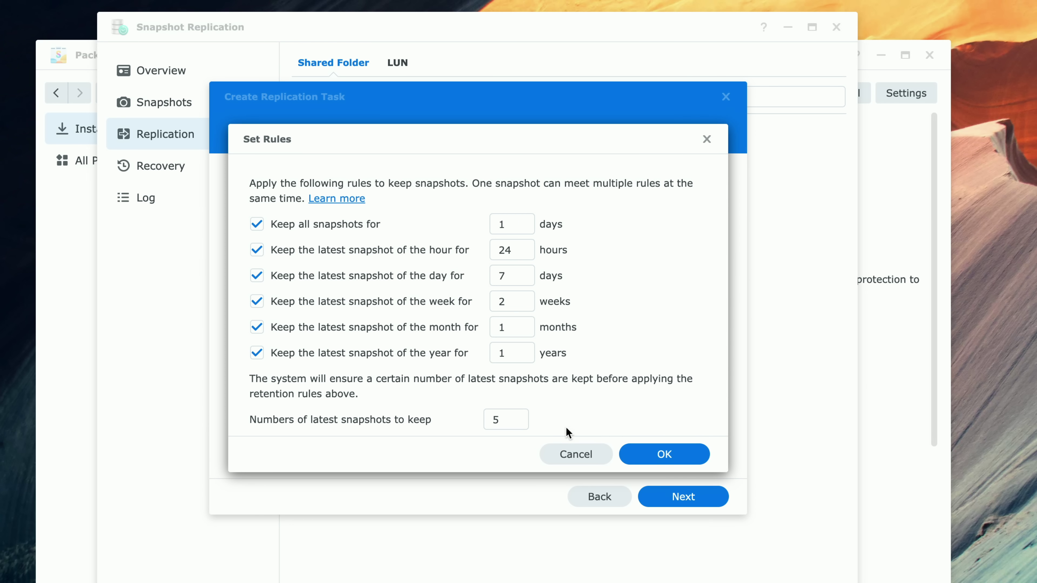
left_click(508, 334)
left_click(570, 452)
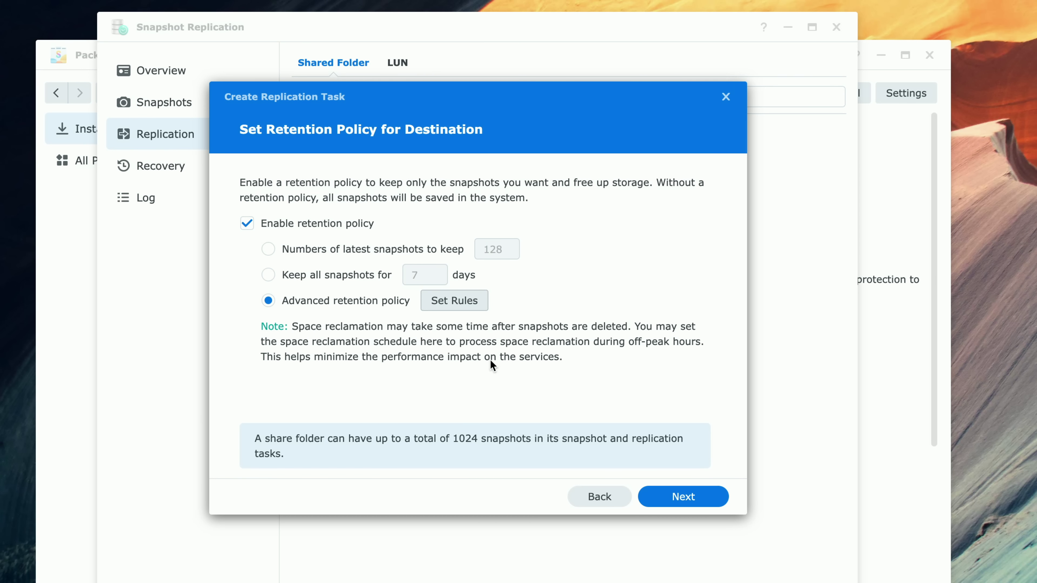
left_click(351, 245)
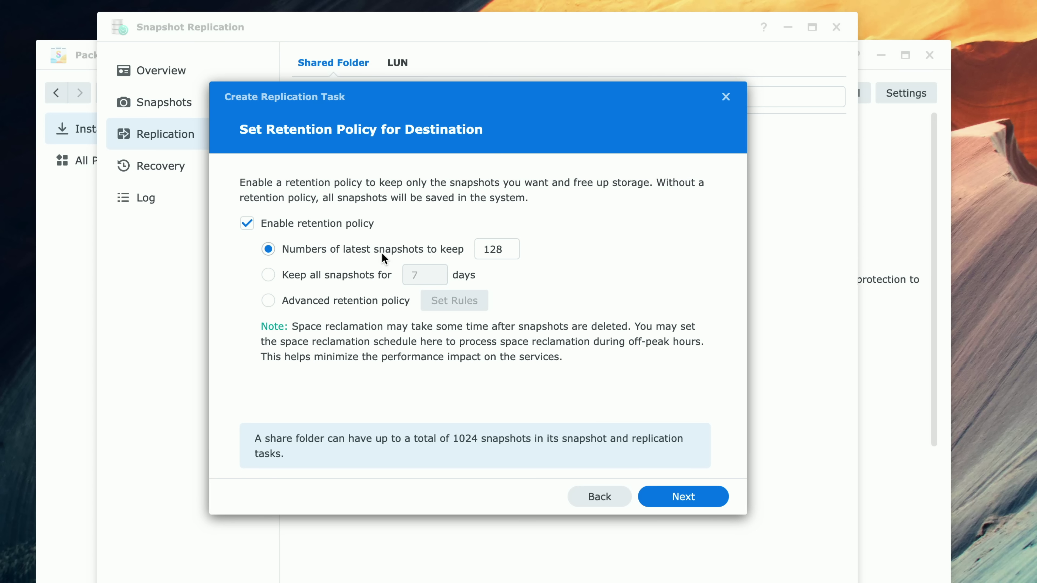
left_click(689, 497)
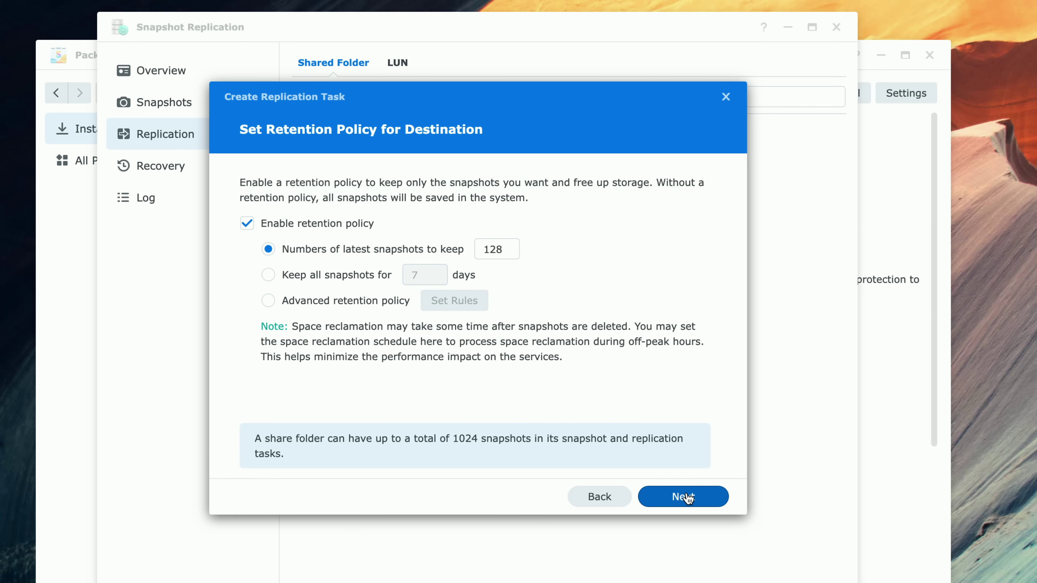